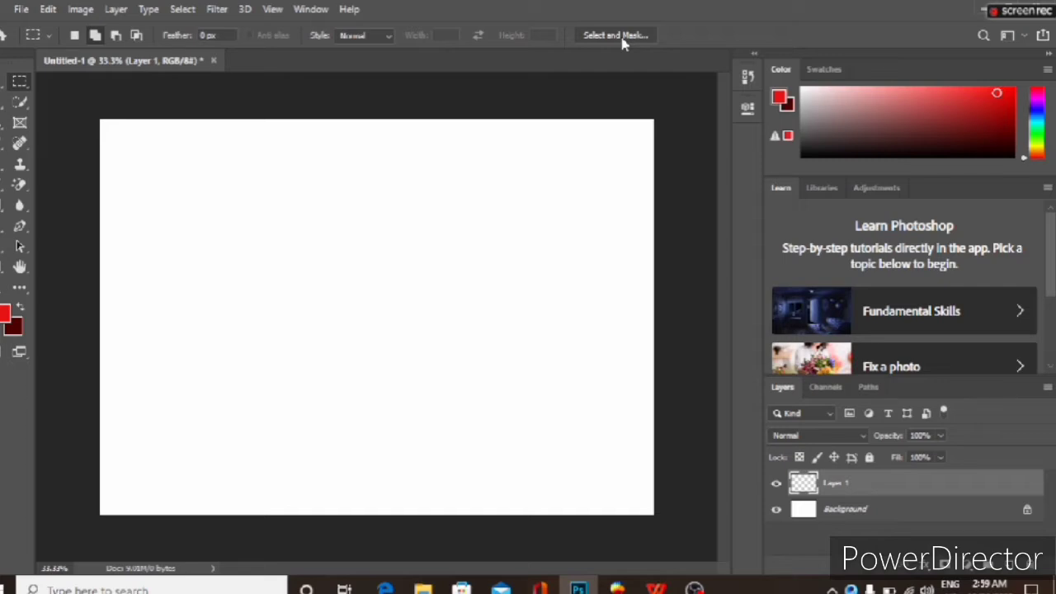
# Step: Open the Select and Mask workspace for the blank layer and leave it without applying anything
pyautogui.click(615, 36)
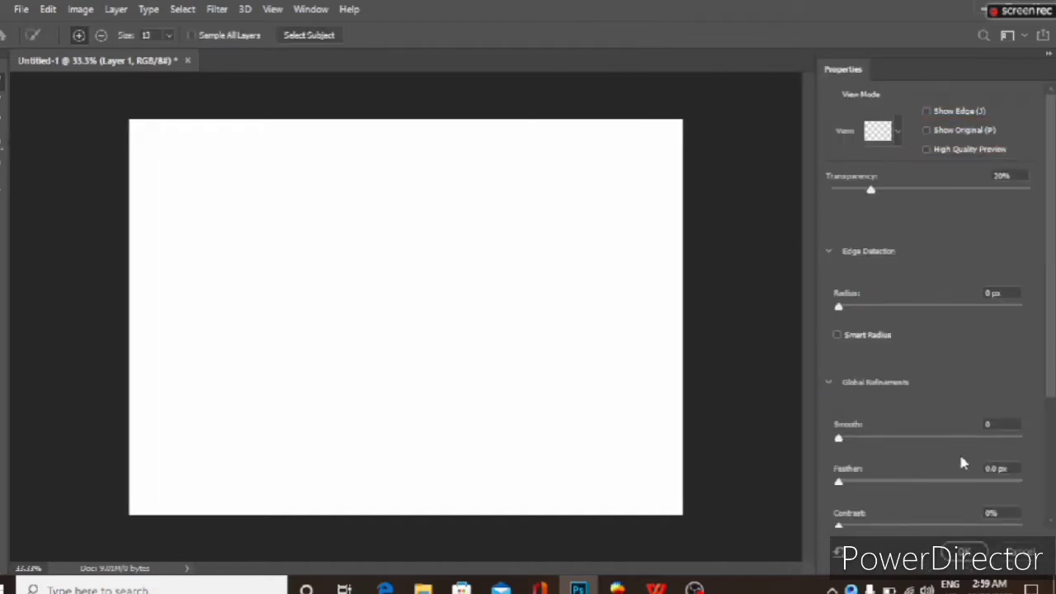
pyautogui.click(1021, 552)
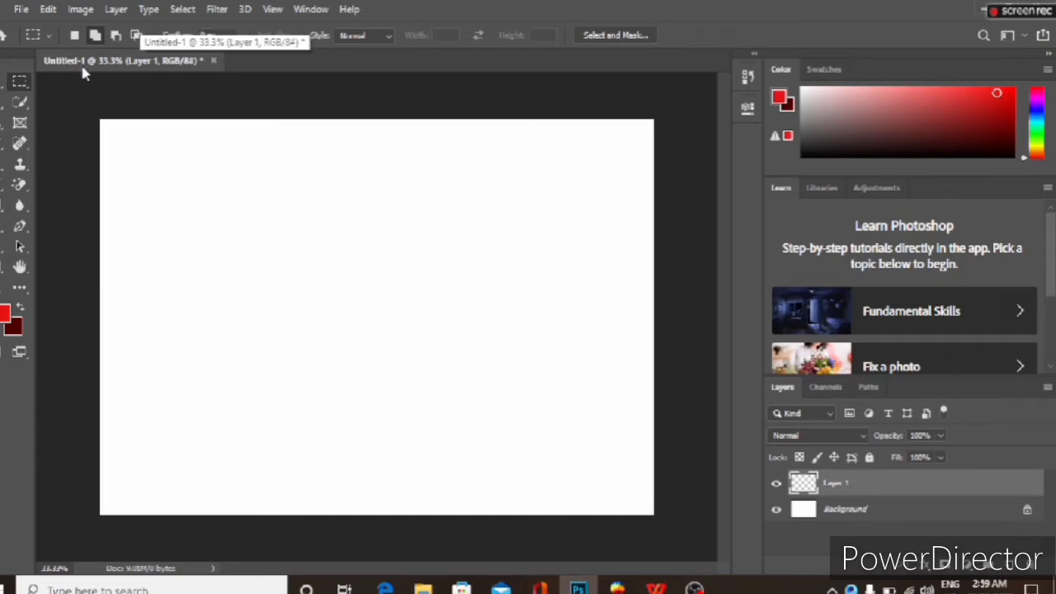
# Step: Select a large ellipse near the canvas centre with the Elliptical Marquee Tool and add two overlapping ellipses above it to the selection
pyautogui.rightClick(14, 86)
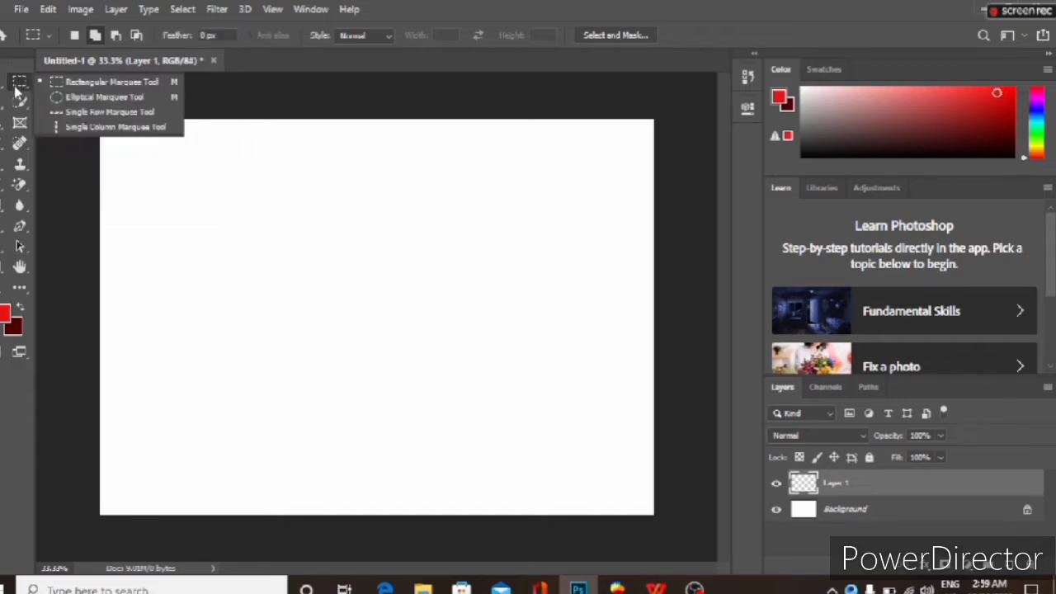
pyautogui.click(99, 97)
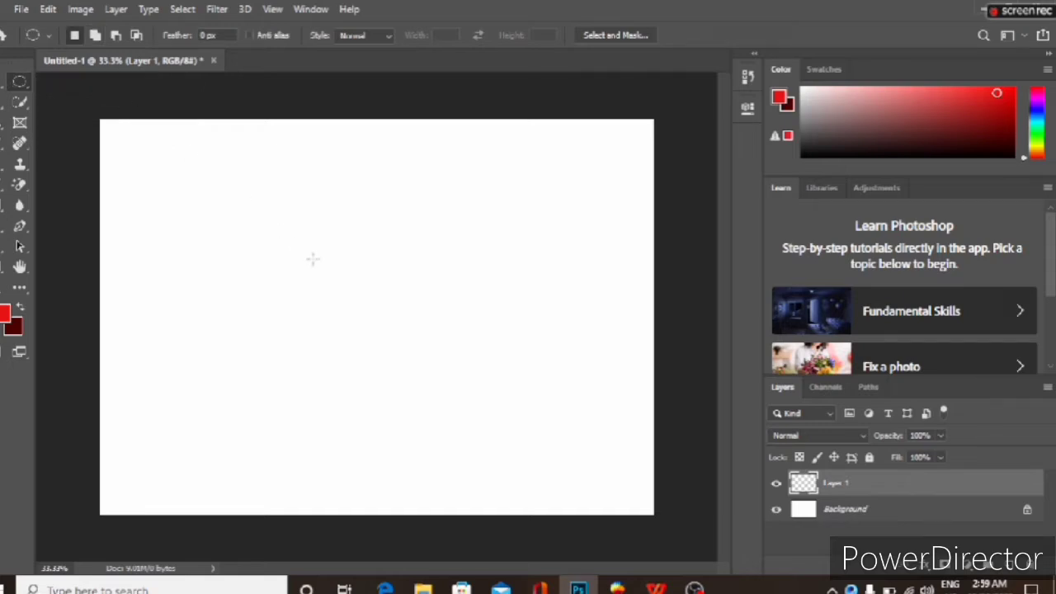
pyautogui.moveTo(279, 213); pyautogui.dragTo(436, 385)
pyautogui.click(94, 36)
pyautogui.moveTo(349, 181); pyautogui.dragTo(523, 336)
pyautogui.moveTo(299, 148); pyautogui.dragTo(413, 245)
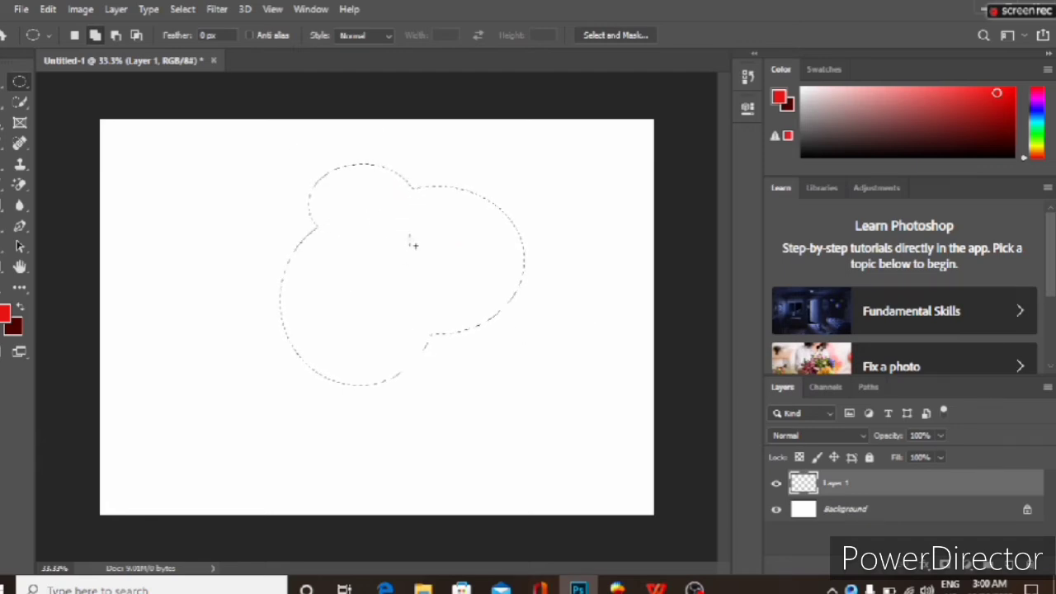
# Step: Subtract two overlapping ellipses from the left and lower part of the selection and intersect the remainder with an ellipse over its upper part
pyautogui.click(115, 36)
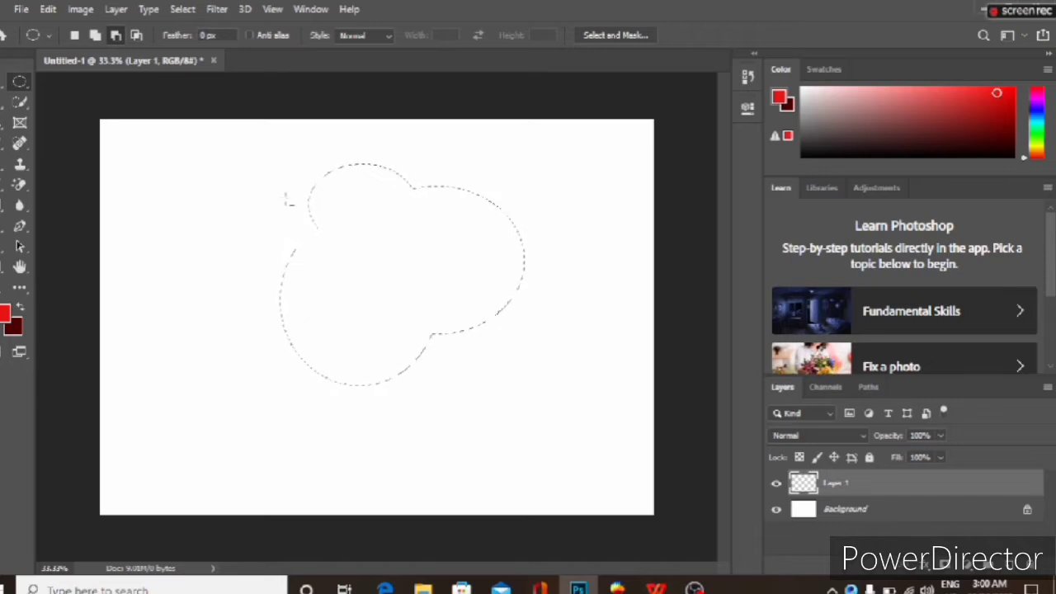
pyautogui.moveTo(252, 188); pyautogui.dragTo(402, 312)
pyautogui.moveTo(330, 286); pyautogui.dragTo(440, 419)
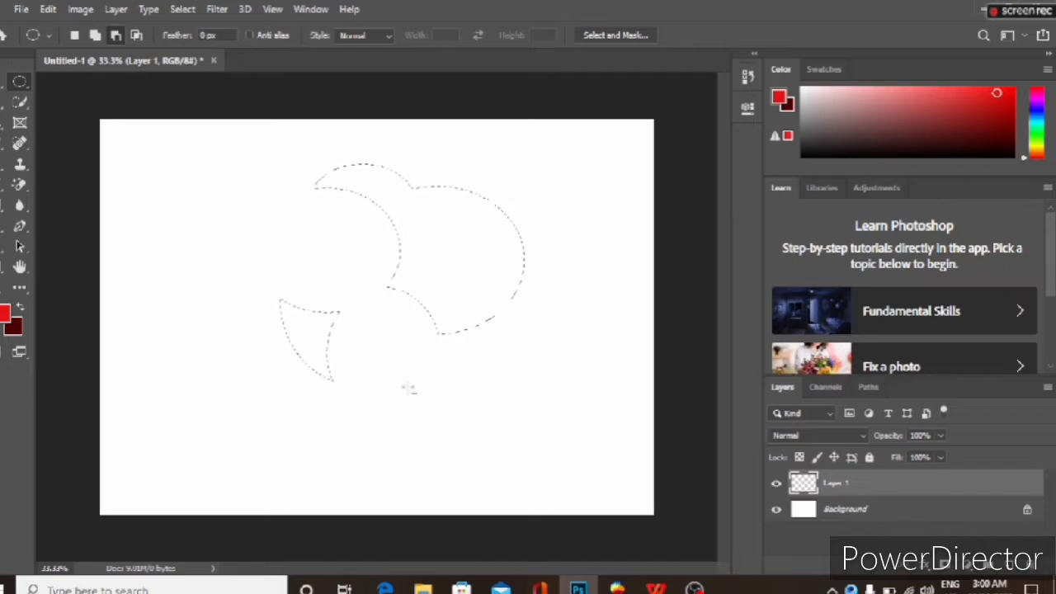
pyautogui.click(136, 36)
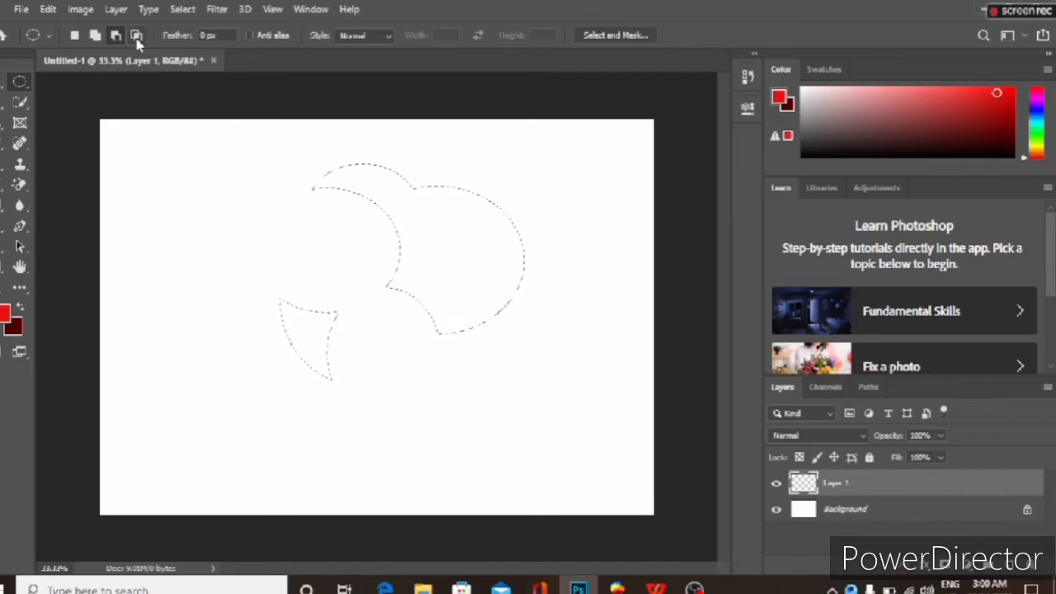
pyautogui.moveTo(301, 141); pyautogui.dragTo(457, 258)
# Step: Make a fresh elliptical selection left of the canvas centre and add two overlapping ellipses toward its upper right
pyautogui.moveTo(240, 216); pyautogui.dragTo(398, 414)
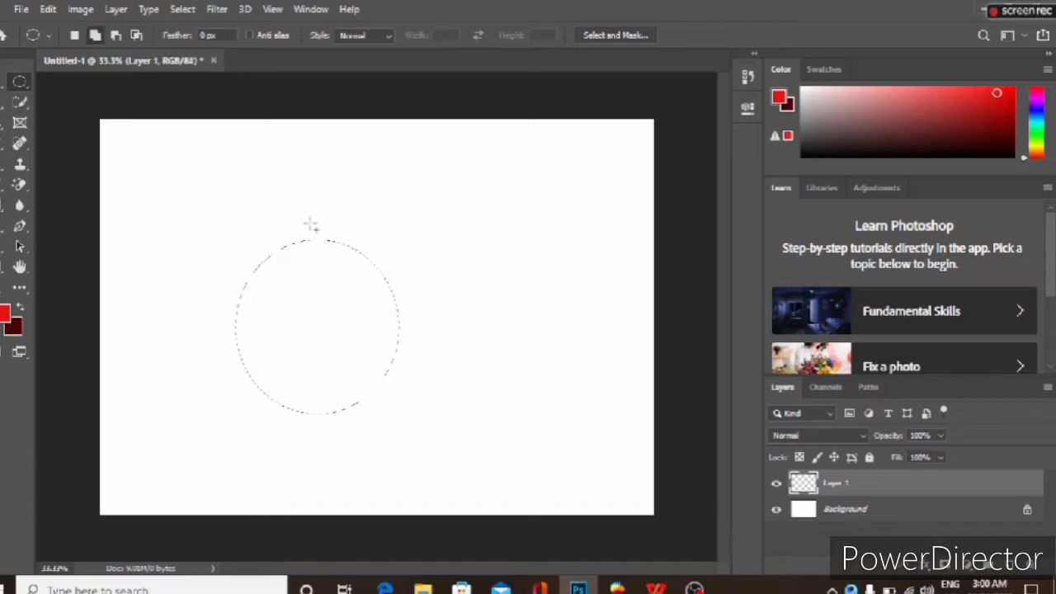
pyautogui.moveTo(308, 223); pyautogui.dragTo(482, 386)
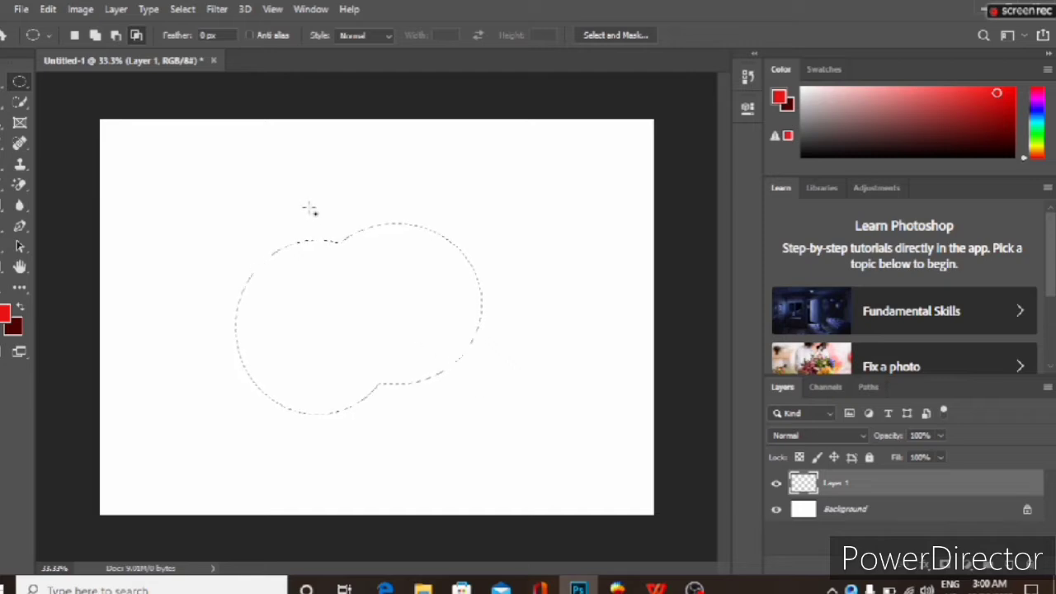
pyautogui.moveTo(318, 208); pyautogui.dragTo(454, 313)
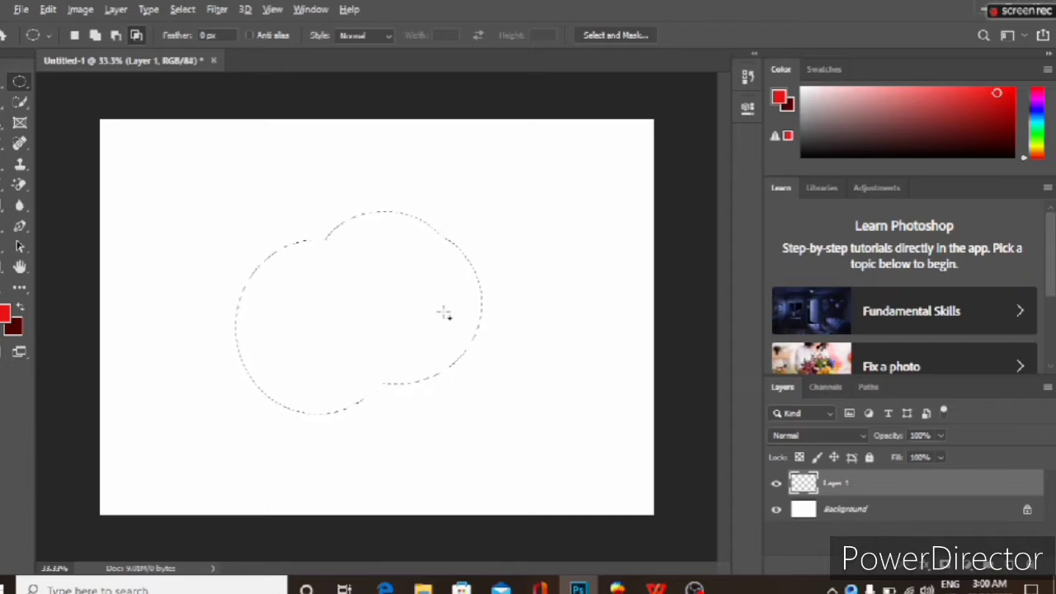
# Step: Subtract one ellipse from the top and another from the right side of the combined selection
pyautogui.press('alt')
pyautogui.moveTo(293, 178); pyautogui.dragTo(463, 288)
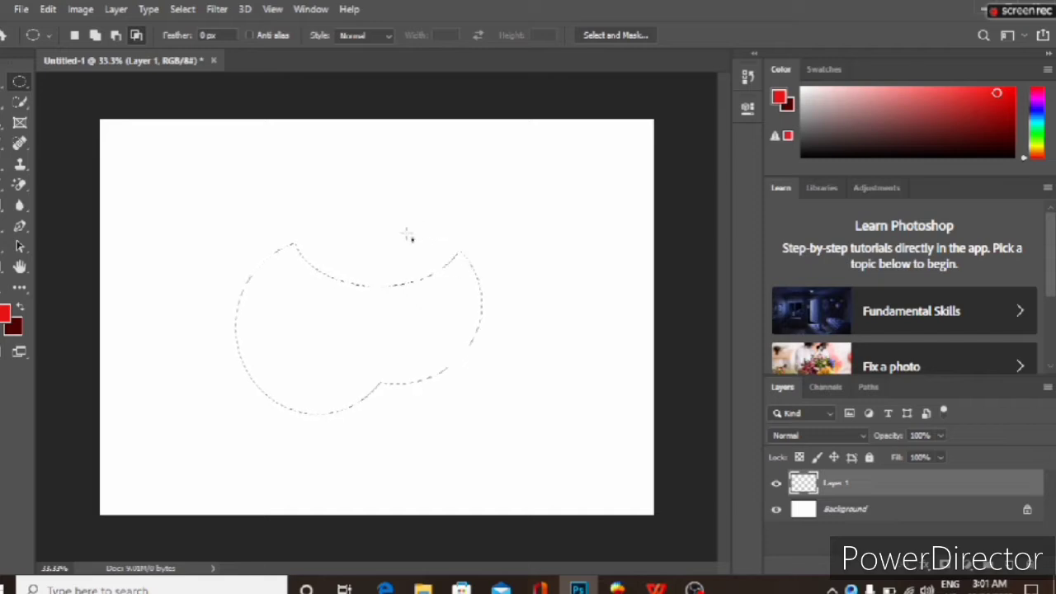
pyautogui.press('alt')
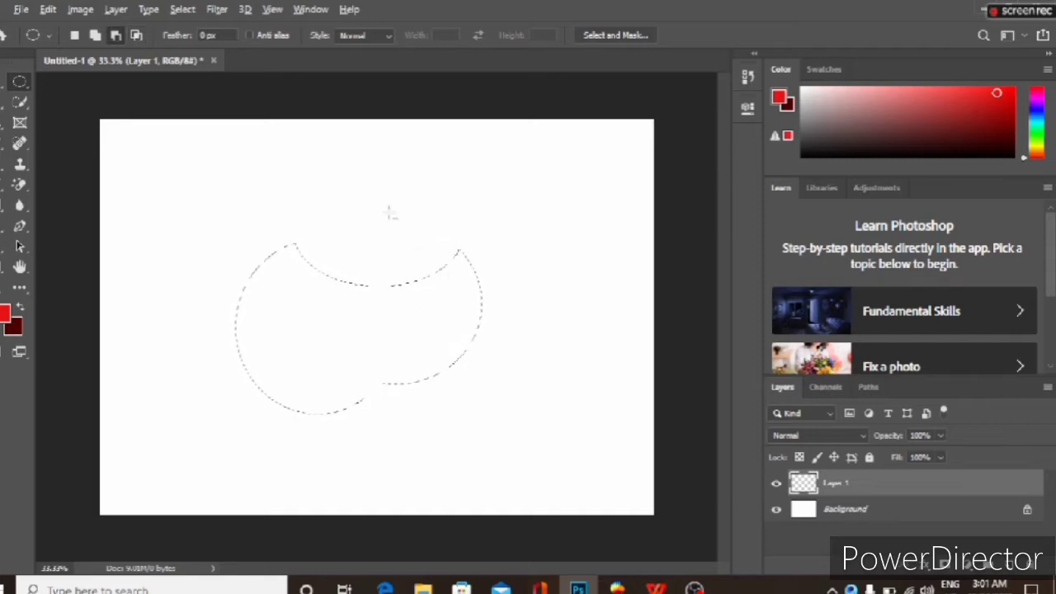
pyautogui.moveTo(387, 210); pyautogui.dragTo(528, 355)
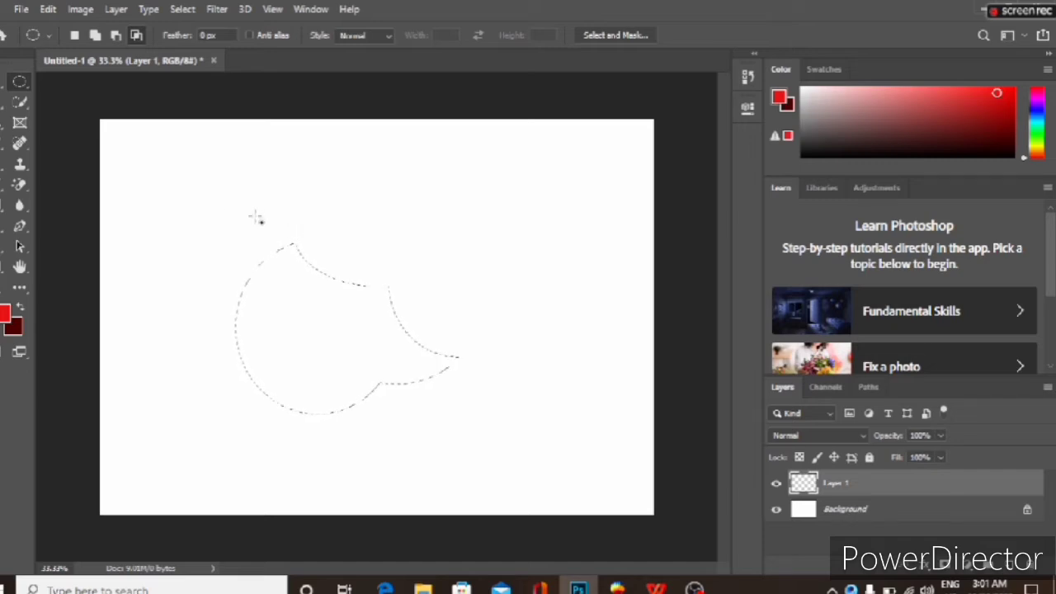
# Step: Intersect the remaining selection with a large ellipse covering its upper part, and clear the selection
pyautogui.press('shift')
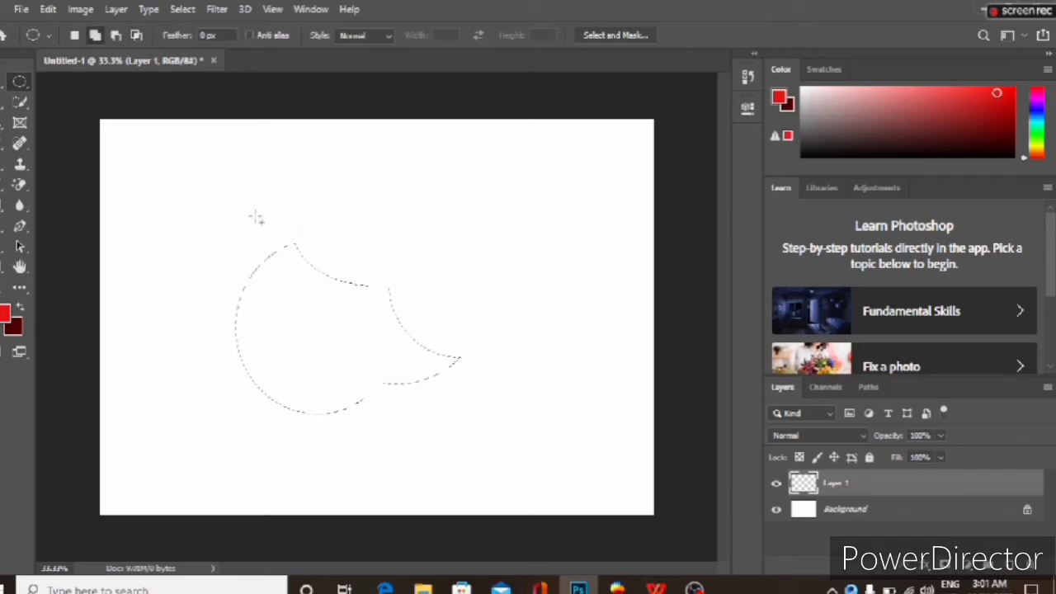
pyautogui.hotkey('shift', 'alt')
pyautogui.moveTo(228, 191); pyautogui.dragTo(427, 361)
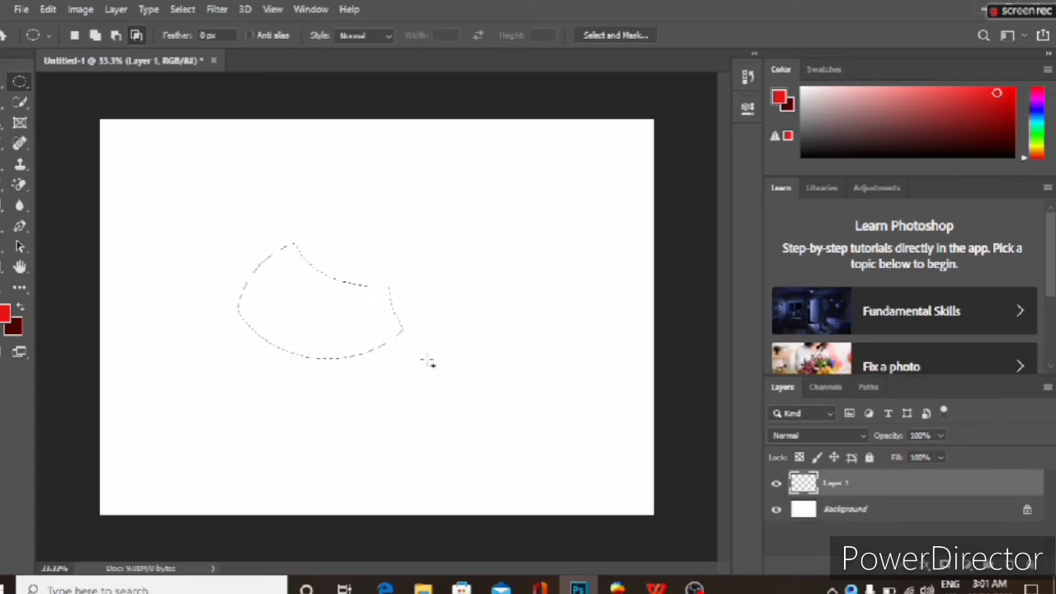
pyautogui.click(426, 358)
pyautogui.rightClick(21, 76)
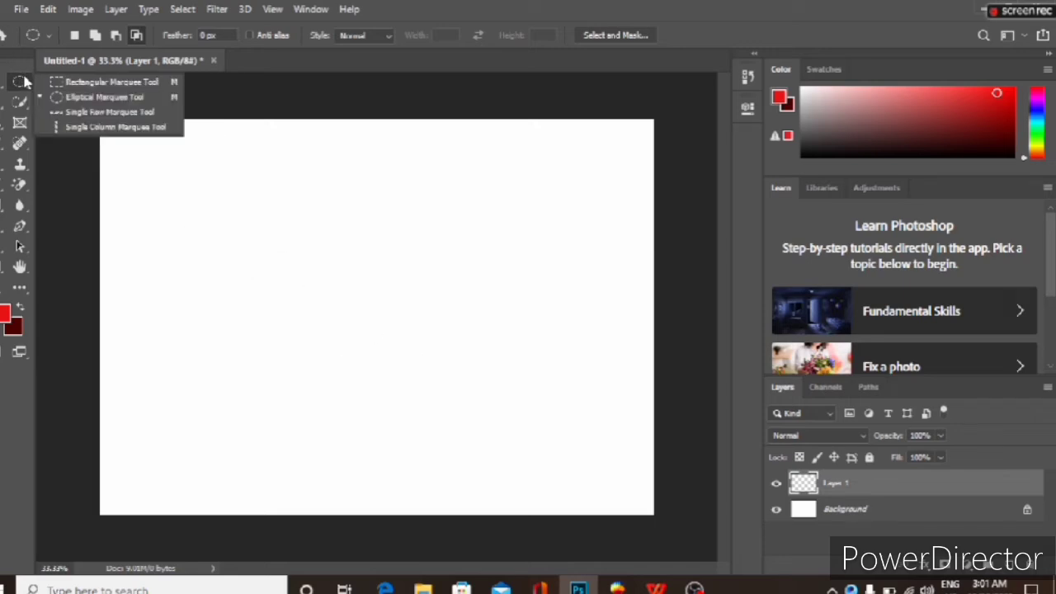
pyautogui.click(20, 86)
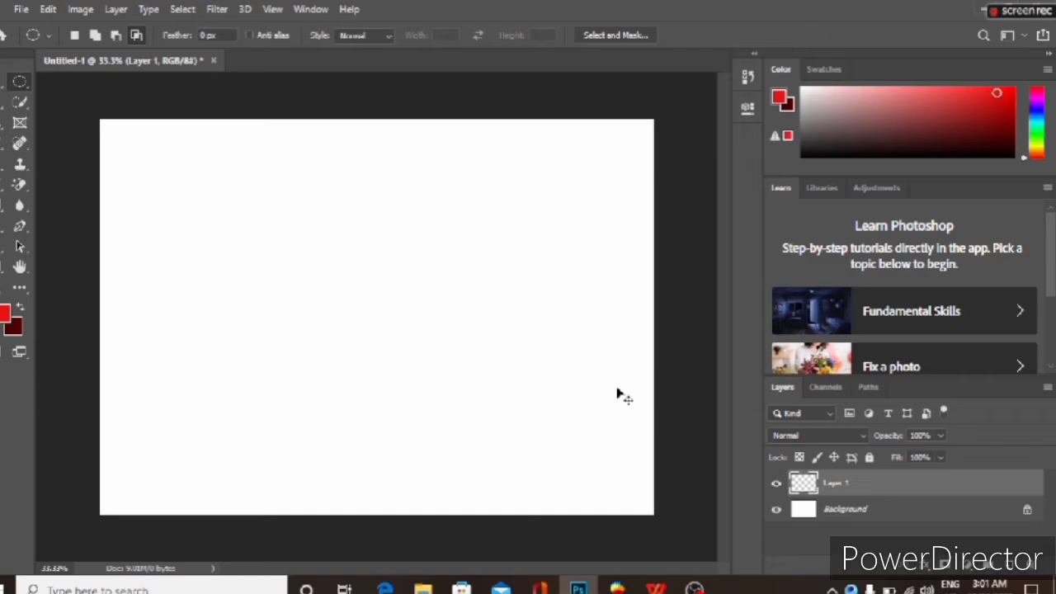
# Step: Open the portrait image Background from the LOGO folder on the Desktop
pyautogui.hotkey('ctrl', 'o')
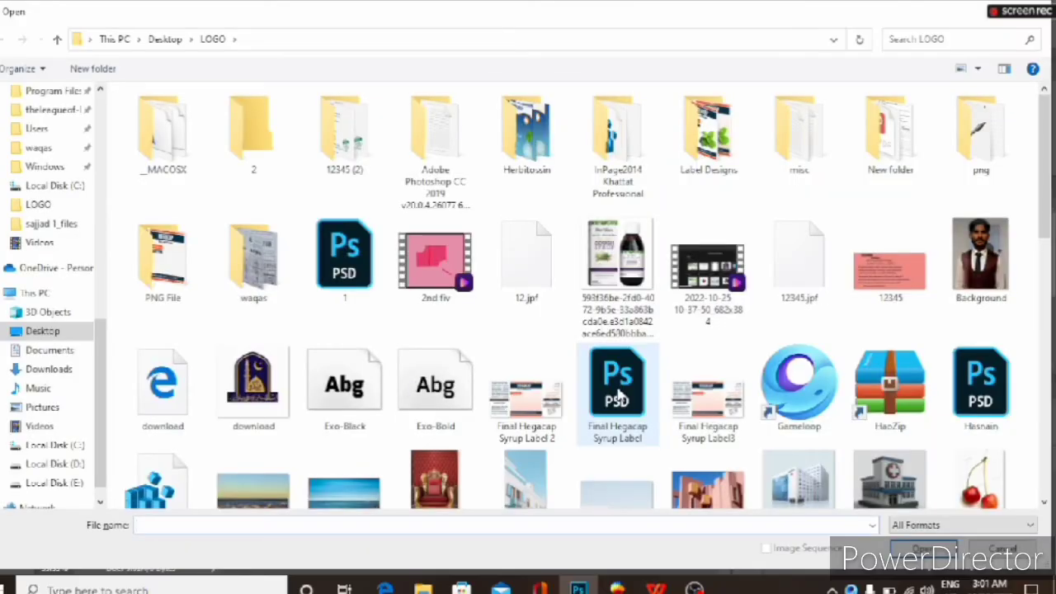
pyautogui.click(980, 262)
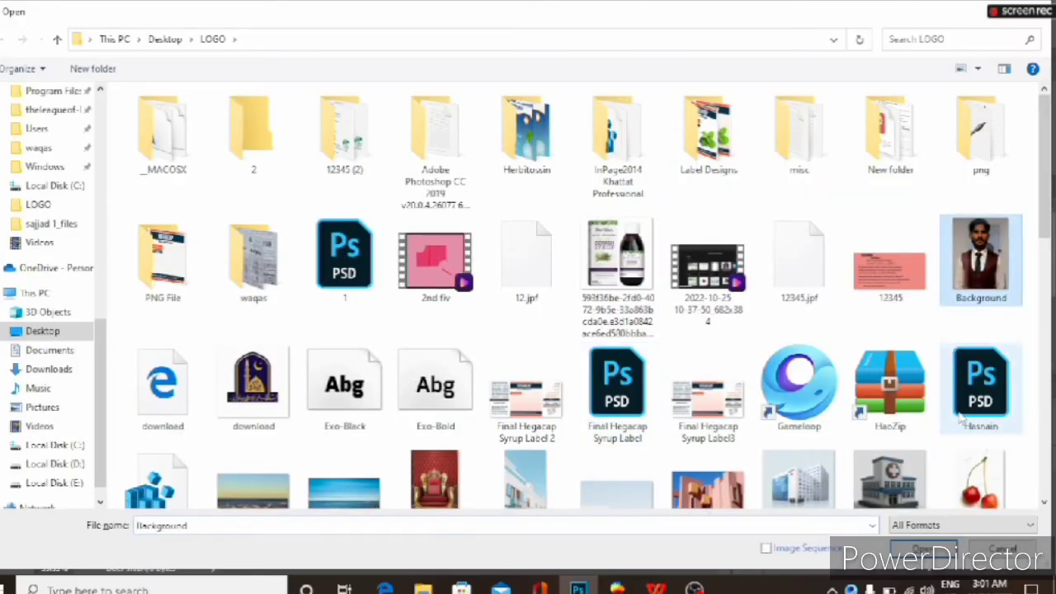
pyautogui.click(923, 550)
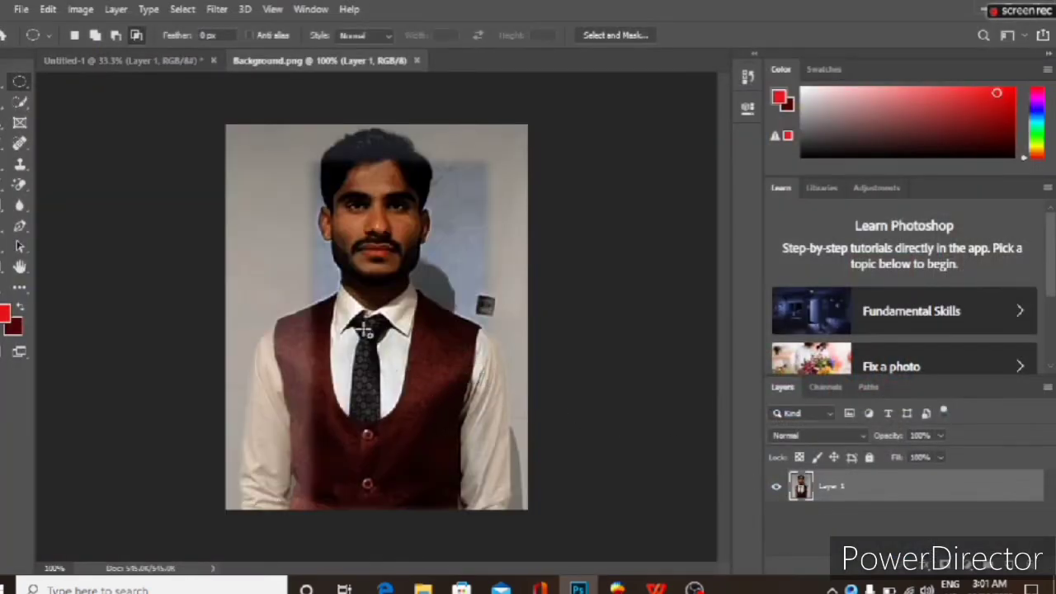
pyautogui.moveTo(364, 330); pyautogui.dragTo(436, 412)
pyautogui.click(479, 443)
pyautogui.moveTo(249, 132); pyautogui.dragTo(499, 516)
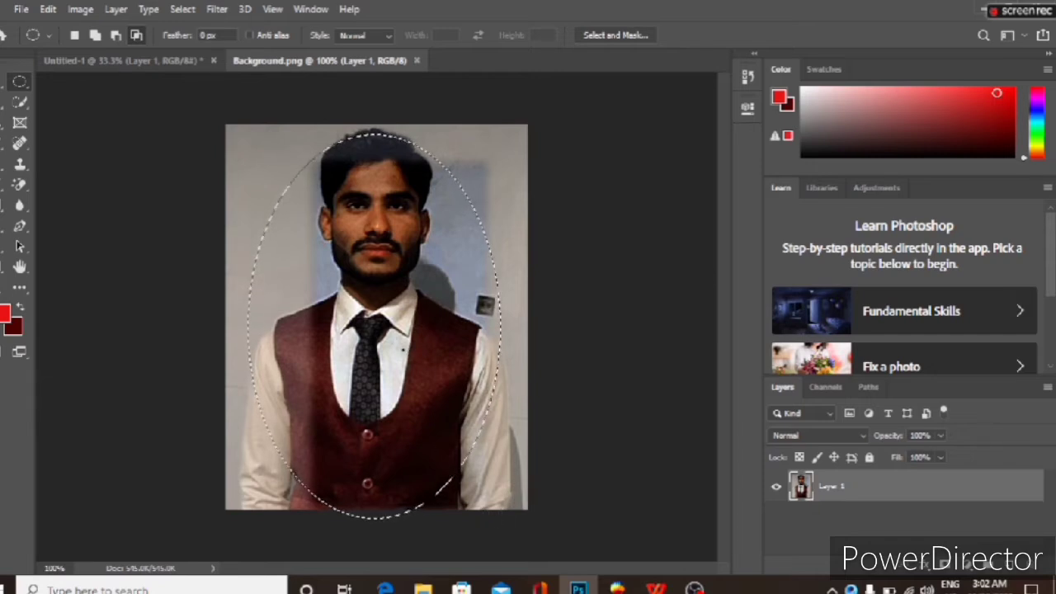
pyautogui.moveTo(392, 342); pyautogui.dragTo(388, 328)
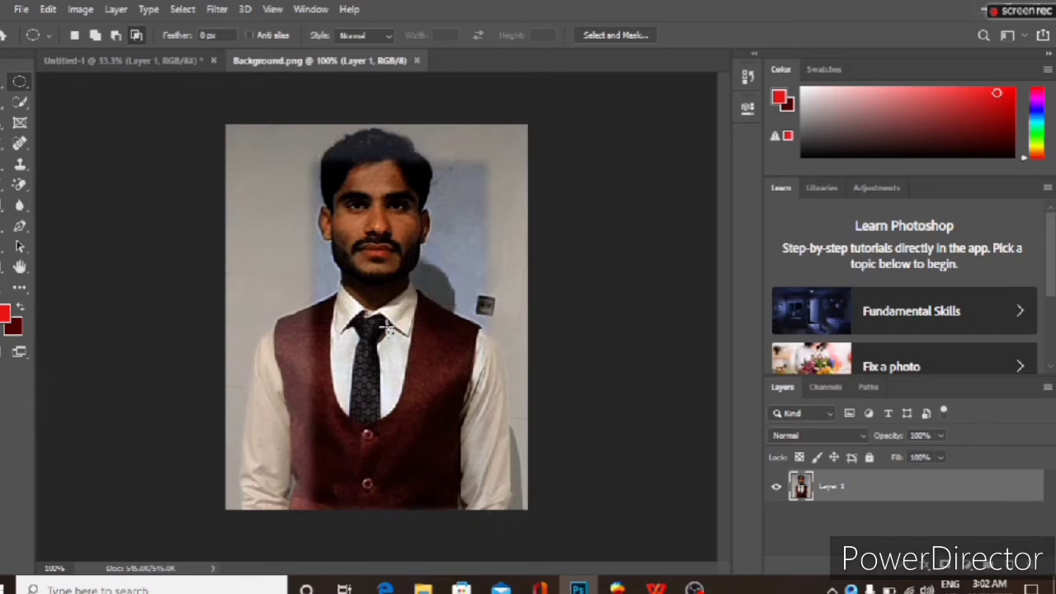
pyautogui.moveTo(258, 110); pyautogui.dragTo(495, 501)
pyautogui.click(494, 501)
pyautogui.moveTo(271, 111); pyautogui.dragTo(504, 471)
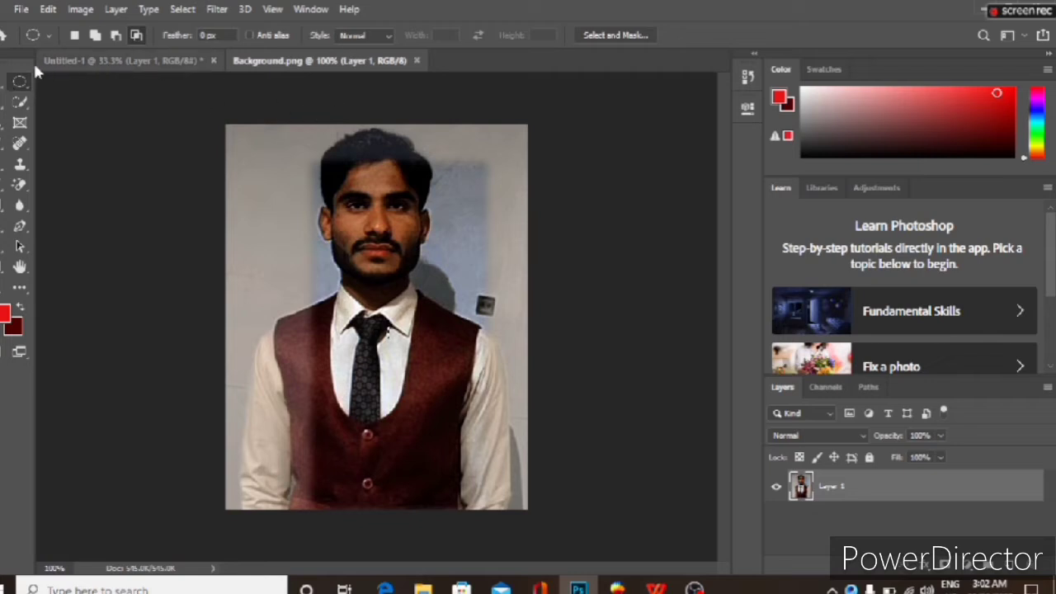
pyautogui.press('v')
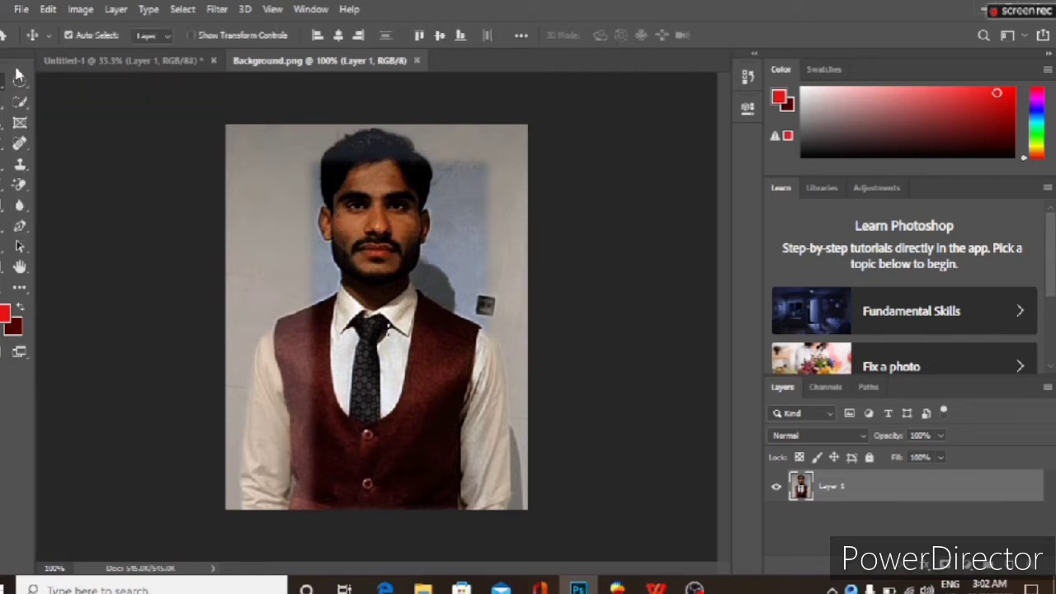
pyautogui.click(20, 80)
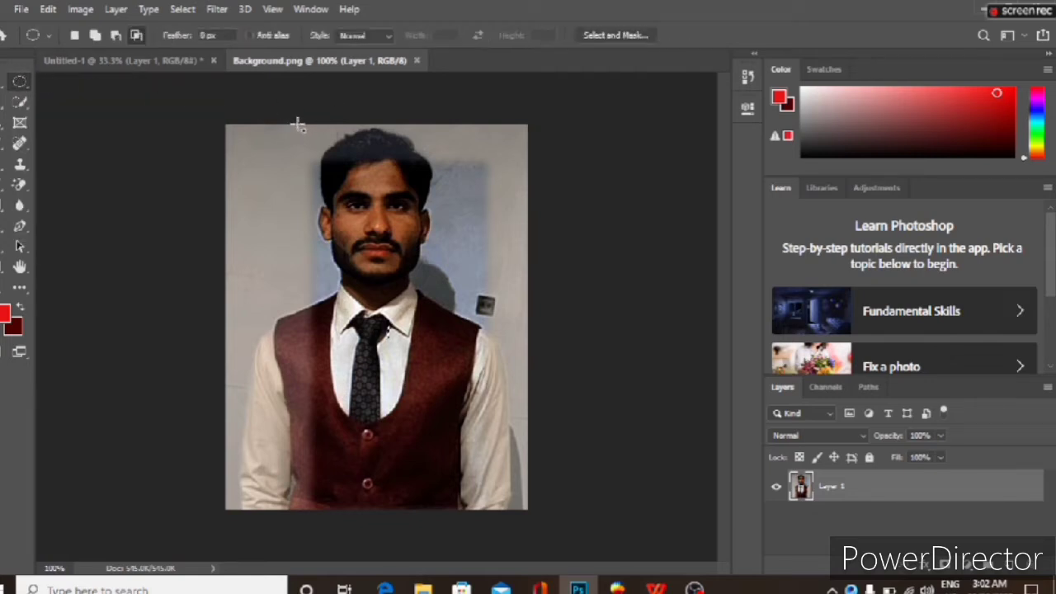
pyautogui.moveTo(295, 120); pyautogui.dragTo(462, 479)
pyautogui.click(462, 478)
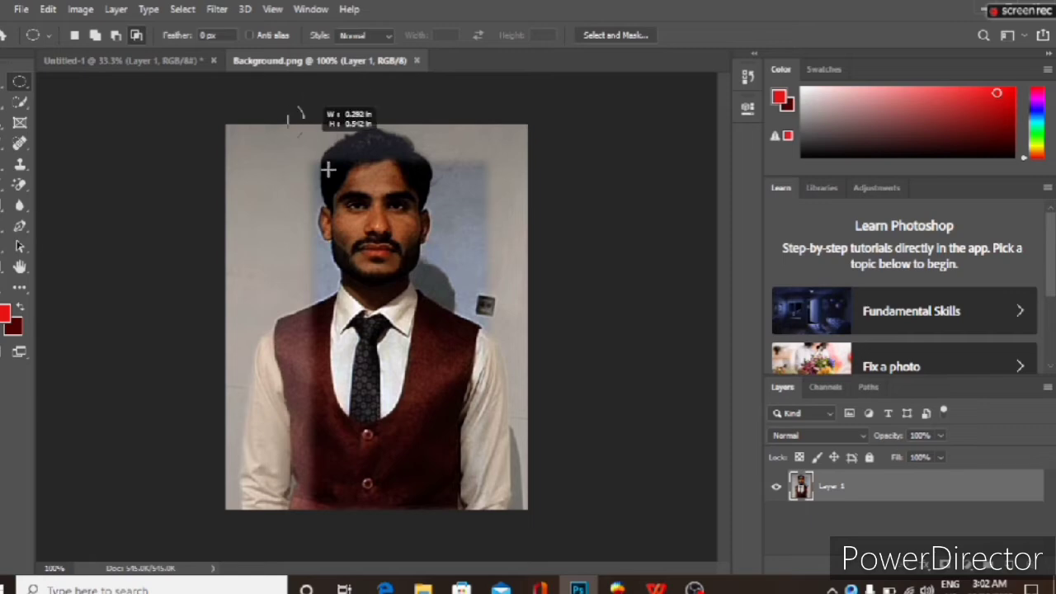
# Step: Draw a tall elliptical selection around the man's head and torso and feather it with a 40-pixel radius
pyautogui.moveTo(327, 169); pyautogui.dragTo(481, 490)
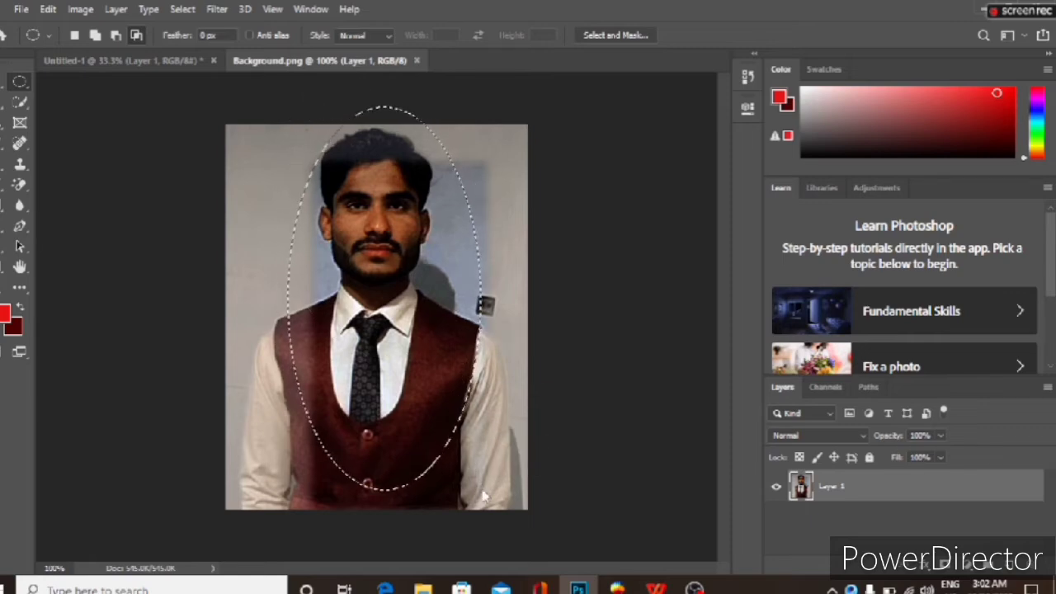
pyautogui.rightClick(438, 384)
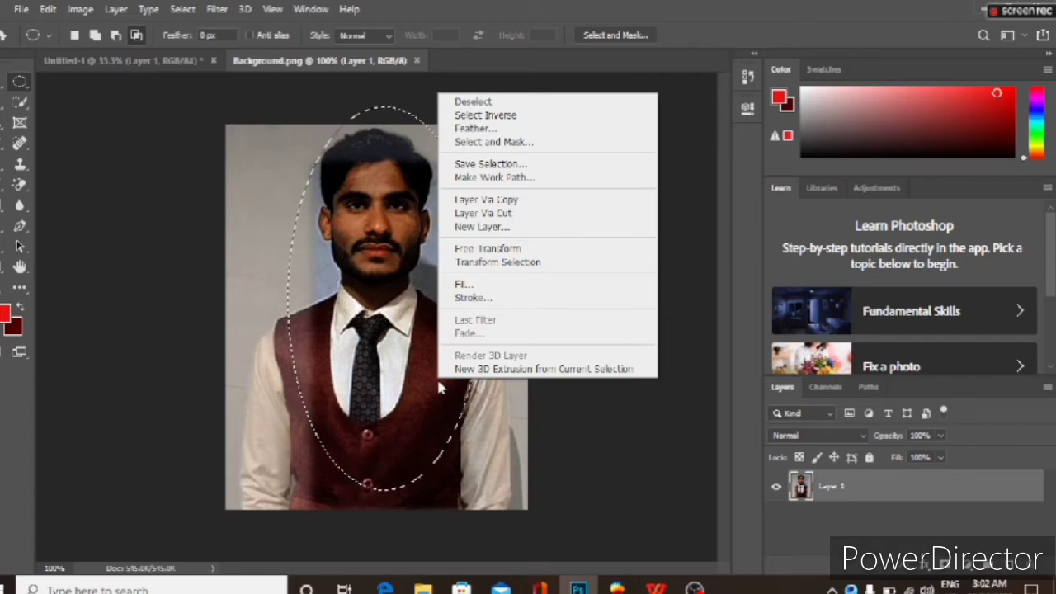
pyautogui.click(488, 130)
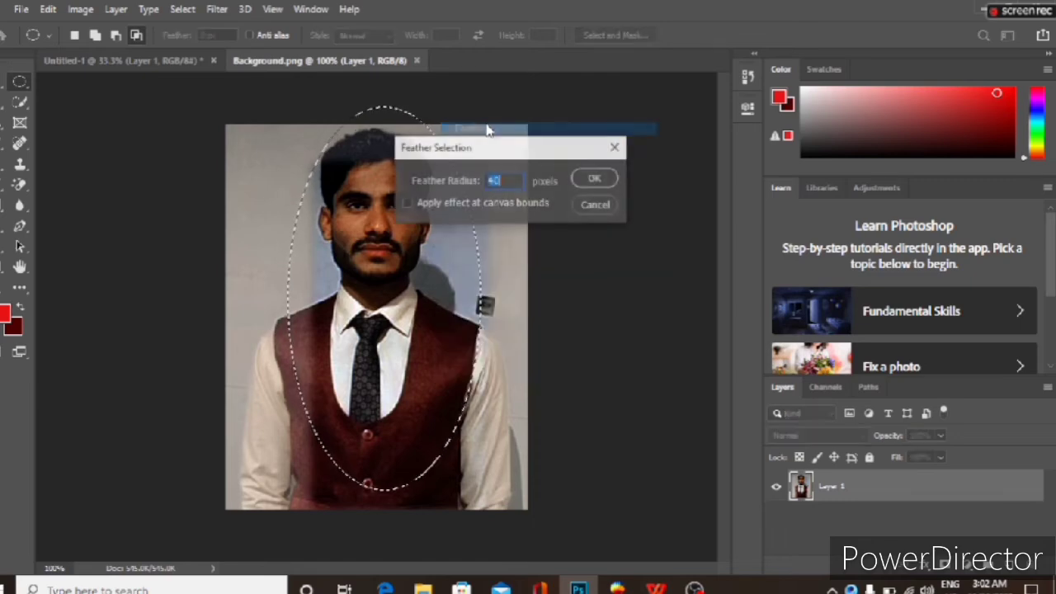
pyautogui.click(595, 180)
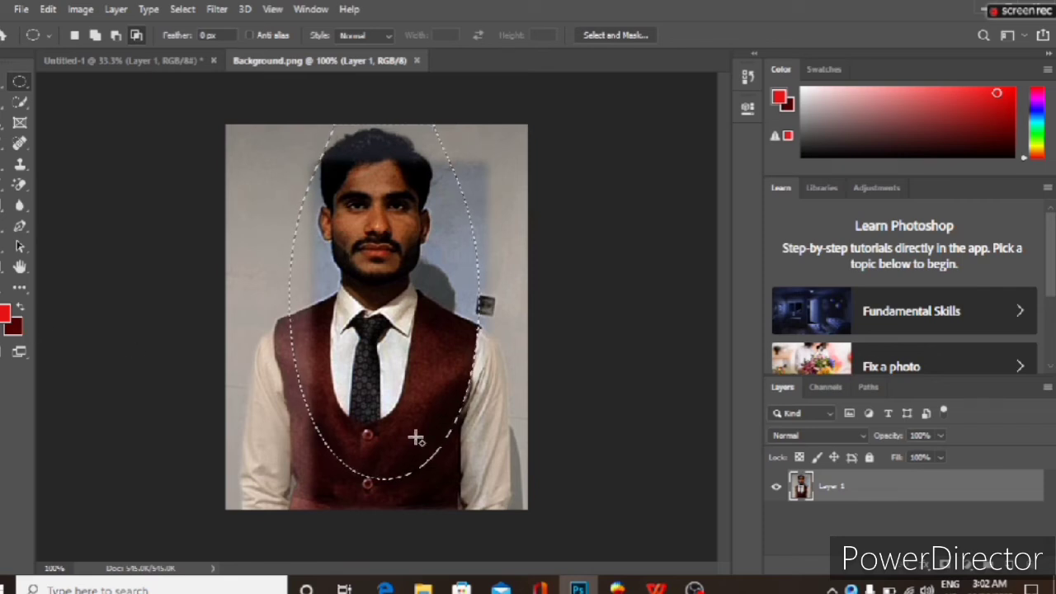
# Step: Fill the feathered ellipse with the dark red background colour and undo the fill
pyautogui.hotkey('ctrl', 'BackSpace')
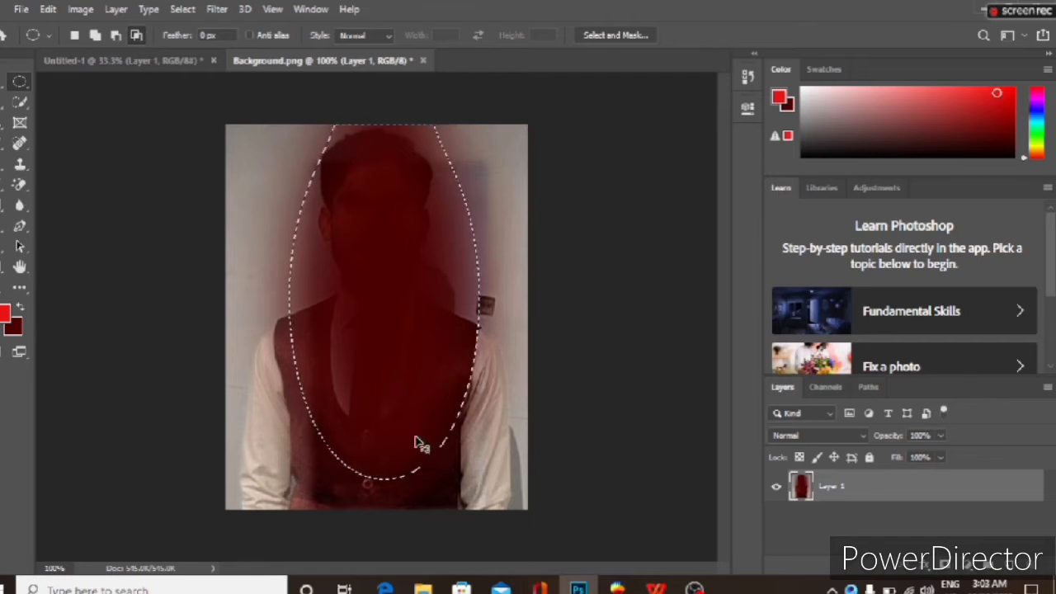
pyautogui.hotkey('ctrl', 'z')
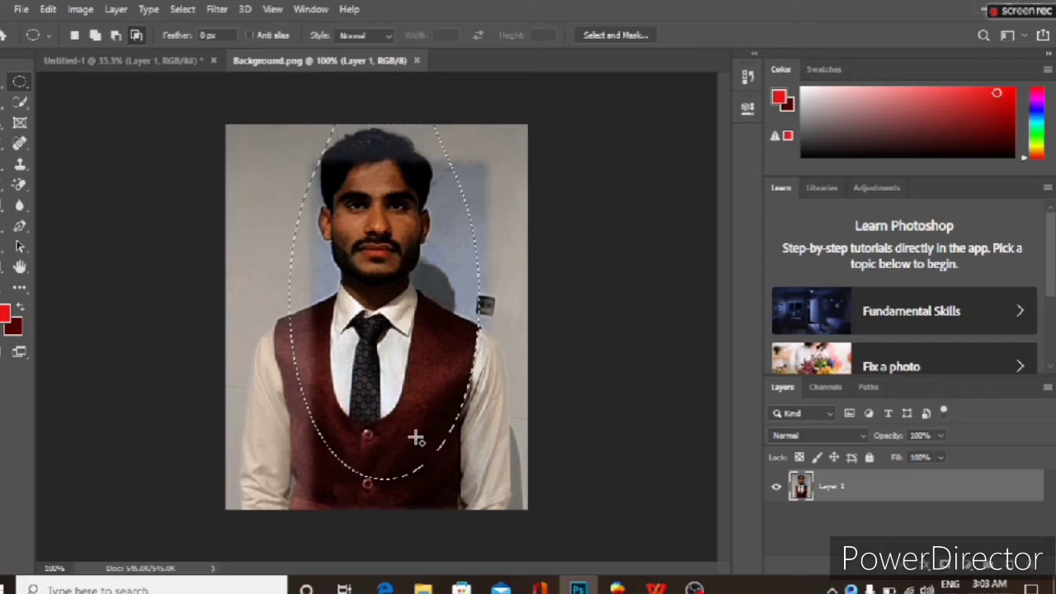
# Step: Invert the feathered elliptical selection so it covers the area around the man
pyautogui.rightClick(432, 294)
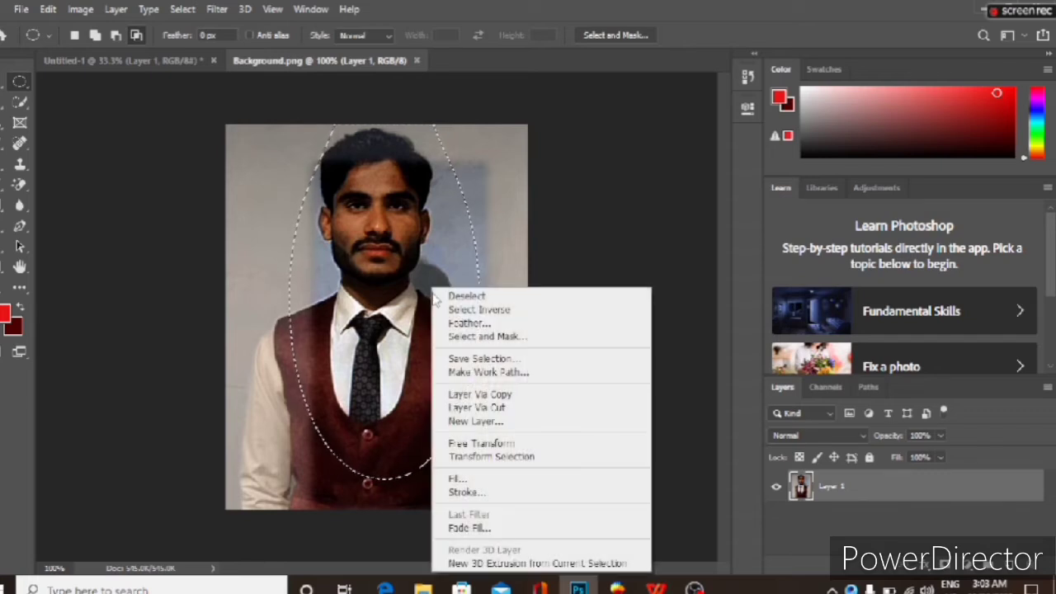
pyautogui.click(479, 310)
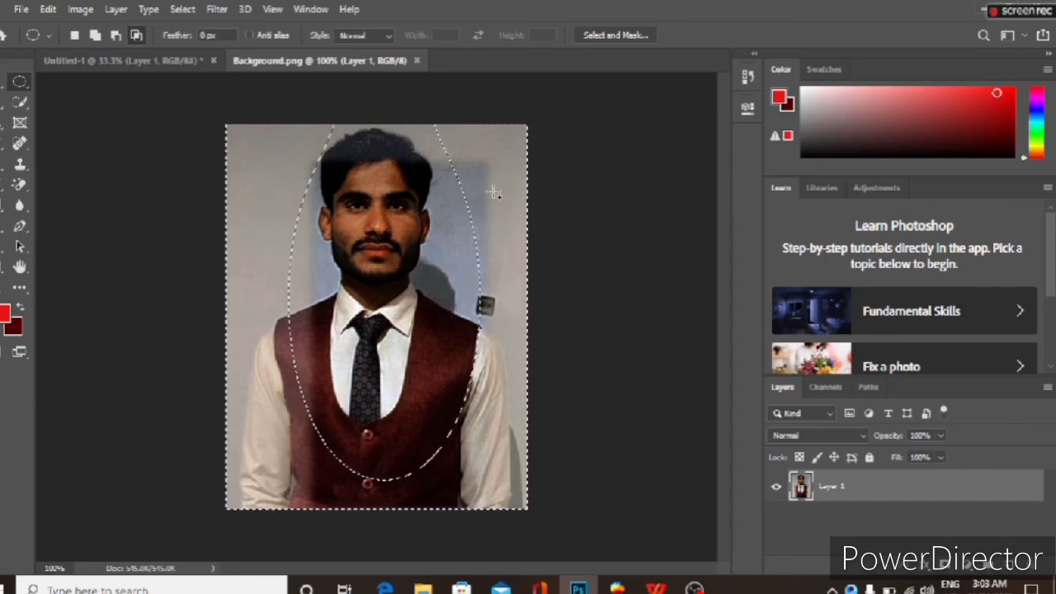
# Step: Fill the inverted feathered selection around the man with the dark red colour, then undo the fill
pyautogui.hotkey('alt', 'BackSpace')
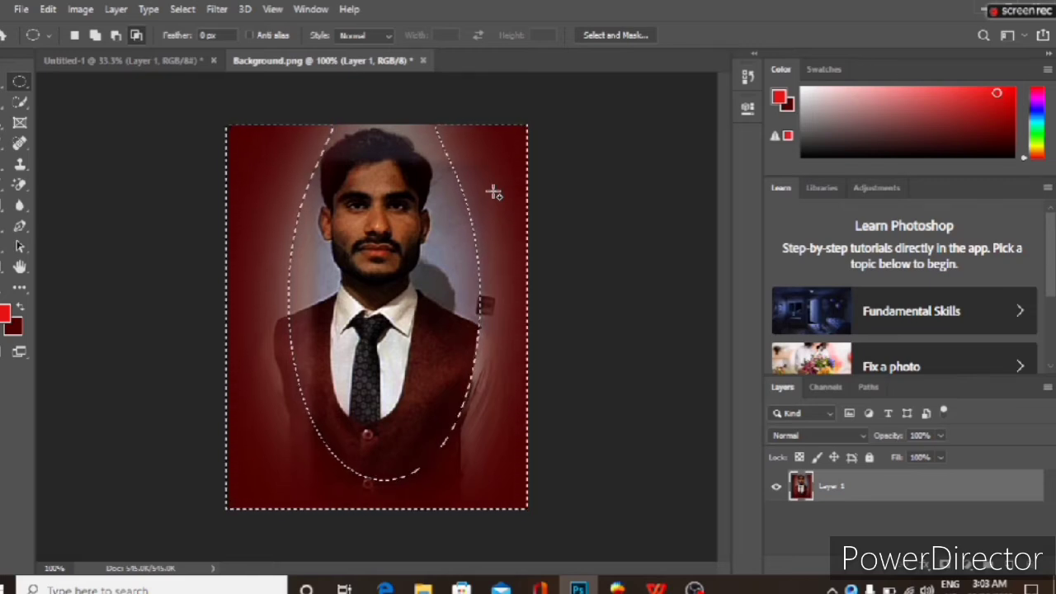
pyautogui.hotkey('ctrl', 'z')
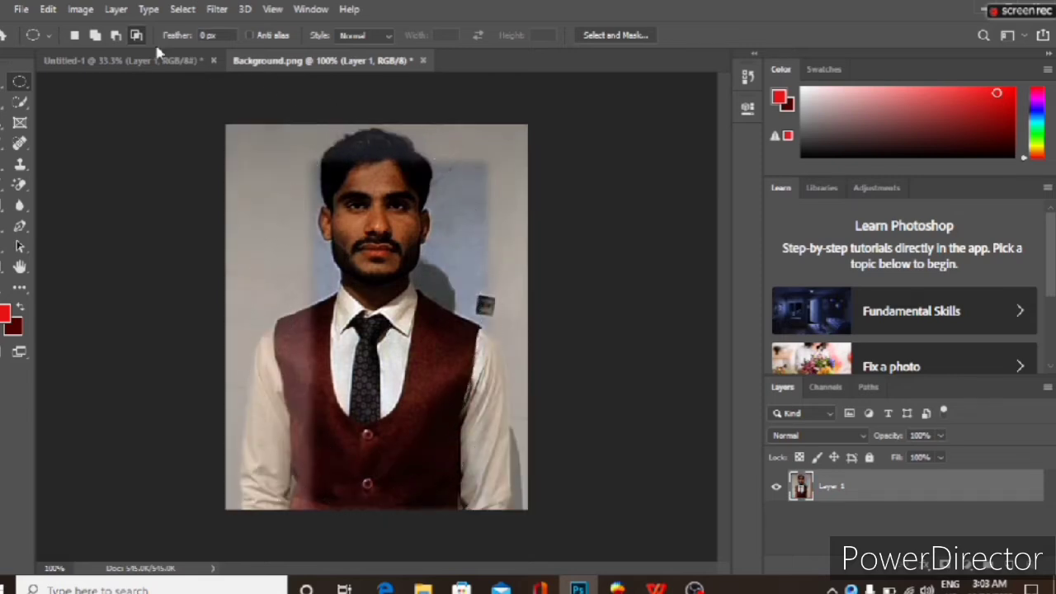
# Step: Switch to the Untitled-1 document, draw a nearly circular selection without anti-aliasing, and fill it with the dark red background colour
pyautogui.click(168, 63)
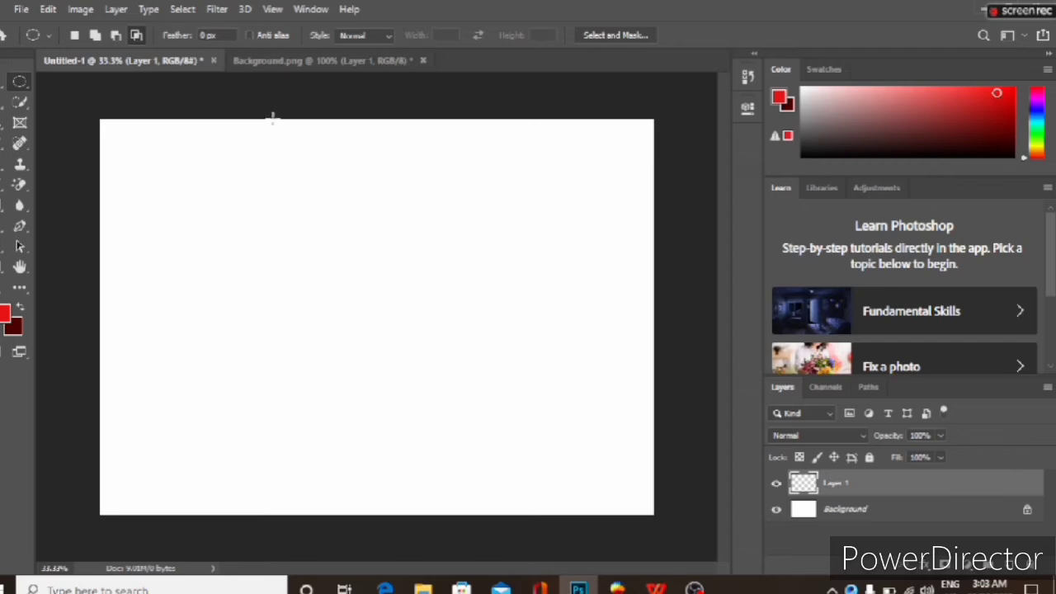
pyautogui.moveTo(220, 214); pyautogui.dragTo(390, 390)
pyautogui.hotkey('ctrl', 'BackSpace')
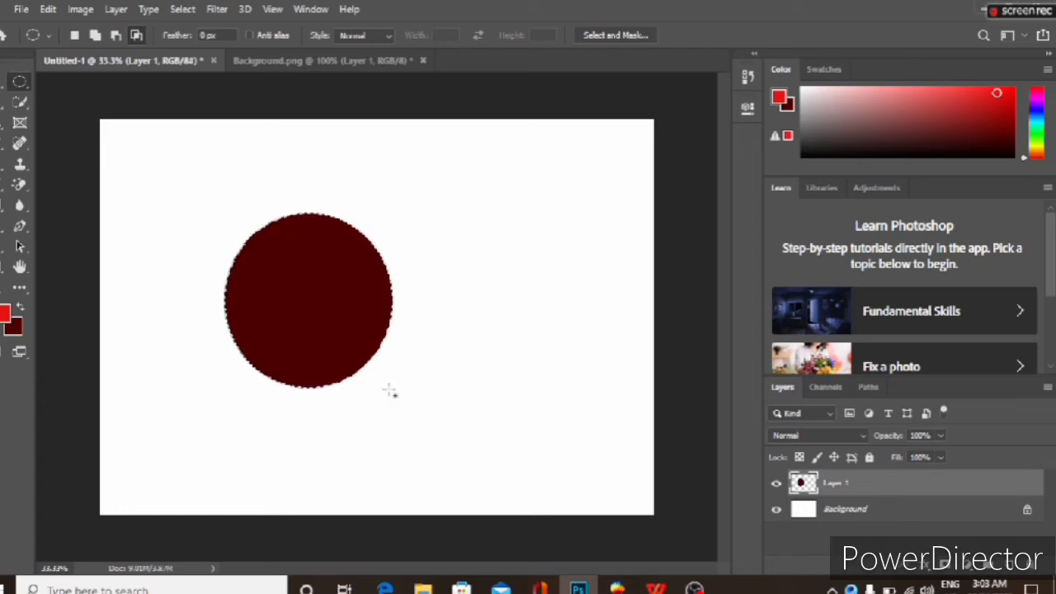
# Step: Examine the edge of the dark red circle drawn without anti-aliasing at 500% magnification, and return to the whole canvas
pyautogui.hotkey('ctrl', '+')
pyautogui.hotkey('ctrl', '+')
pyautogui.hotkey('ctrl', '+')
pyautogui.hotkey('ctrl', '+')
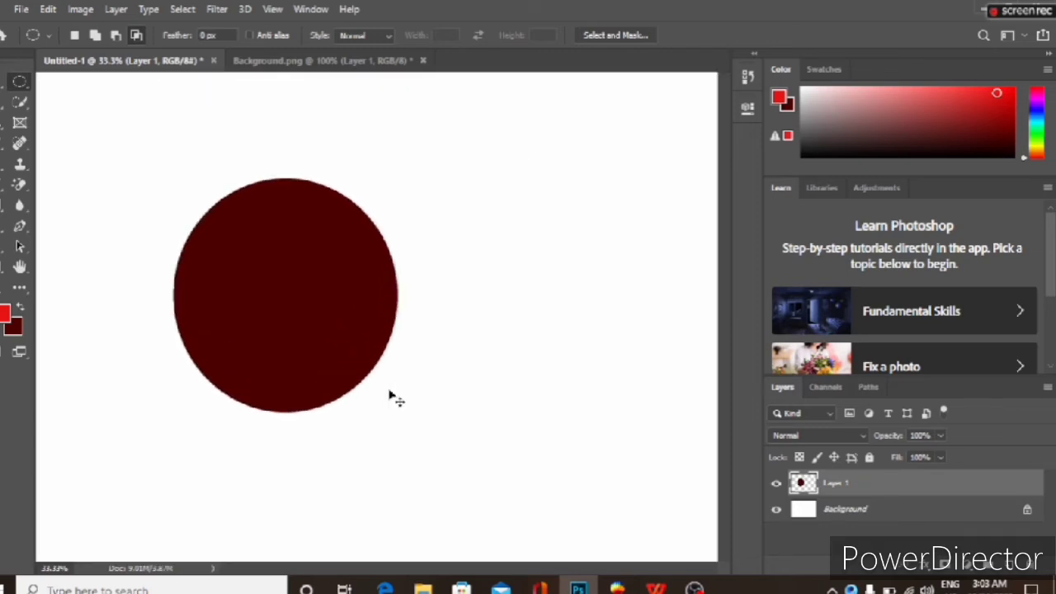
pyautogui.hotkey('ctrl', '+')
pyautogui.hotkey('ctrl', '+')
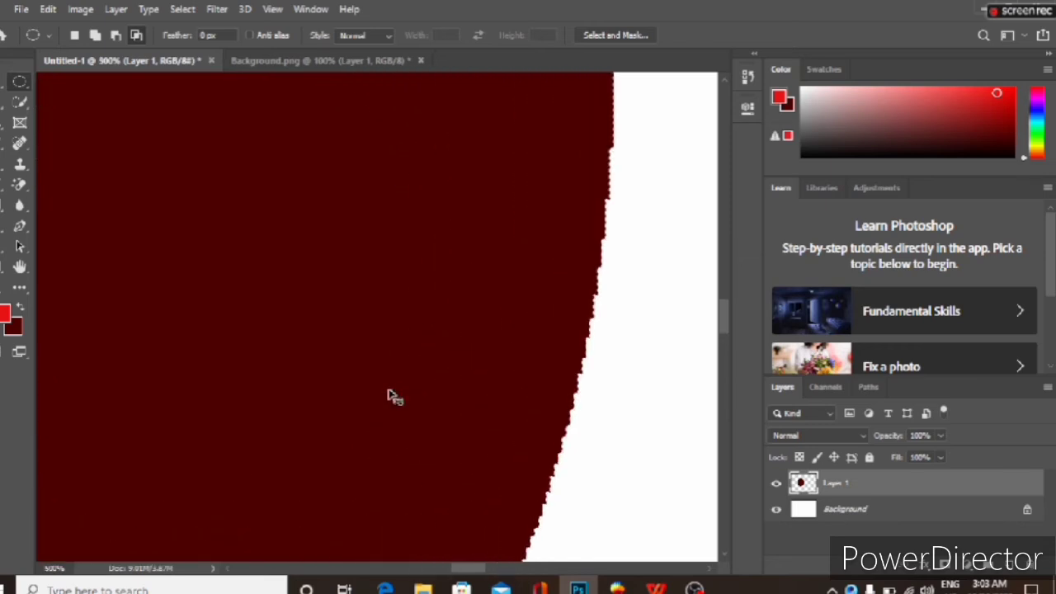
pyautogui.press('Return')
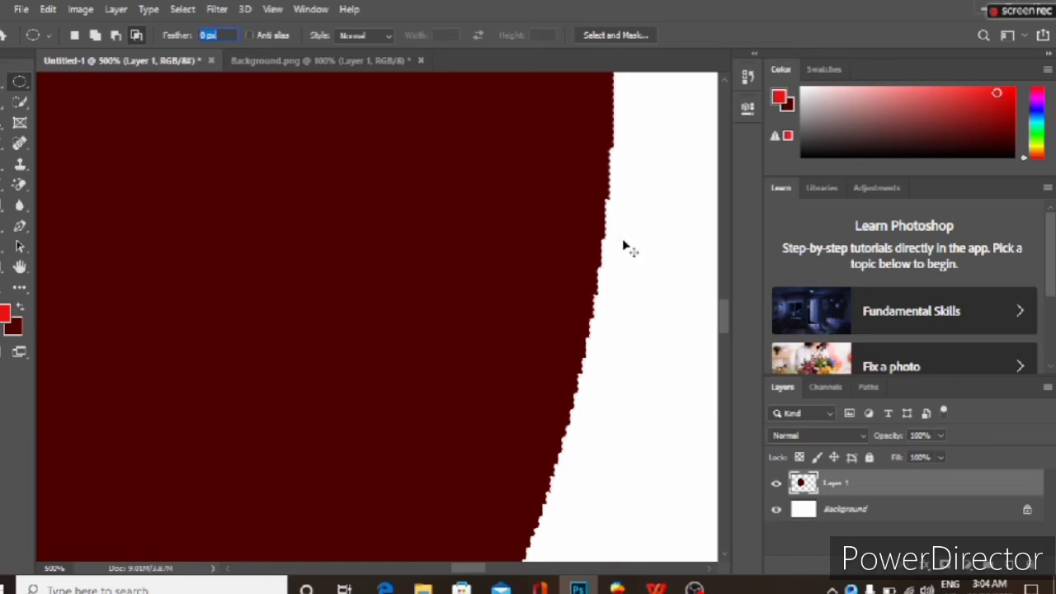
pyautogui.hotkey('ctrl', '-')
pyautogui.hotkey('ctrl', '-')
pyautogui.hotkey('ctrl', '-')
pyautogui.hotkey('ctrl', '-')
pyautogui.hotkey('ctrl', '-')
pyautogui.hotkey('ctrl', '-')
pyautogui.hotkey('ctrl', '-')
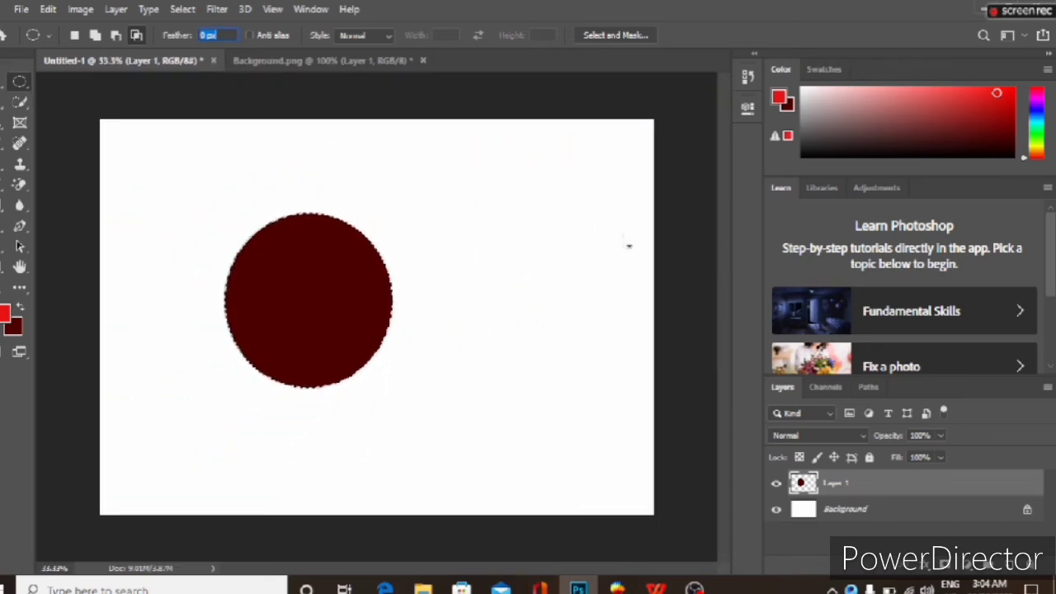
# Step: Enable Anti-alias, add a tall elliptical selection beside the circle in add-to-selection mode, and fill it with dark red
pyautogui.click(250, 35)
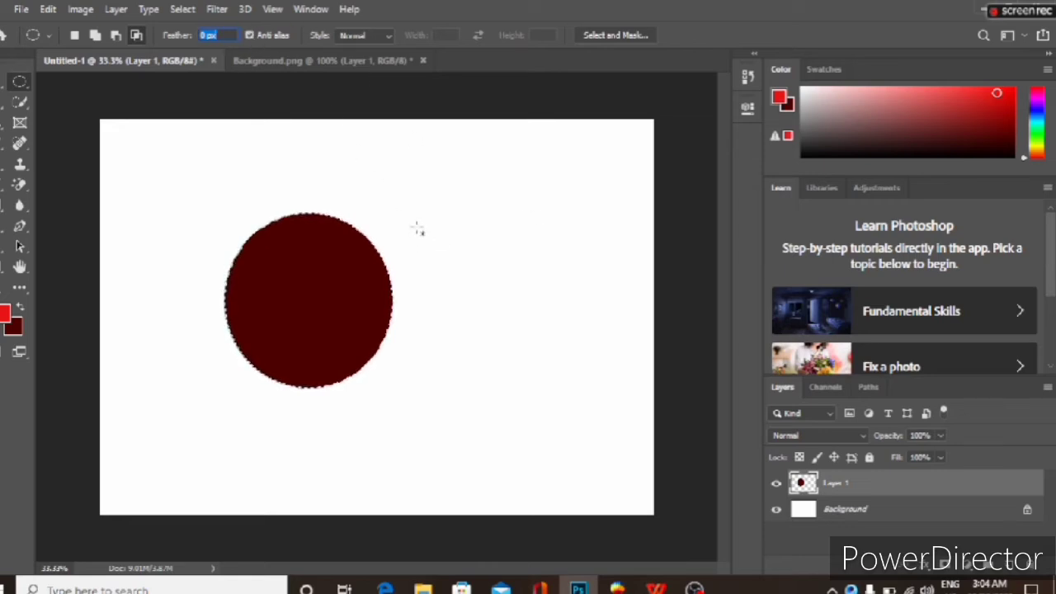
pyautogui.moveTo(417, 228); pyautogui.dragTo(570, 398)
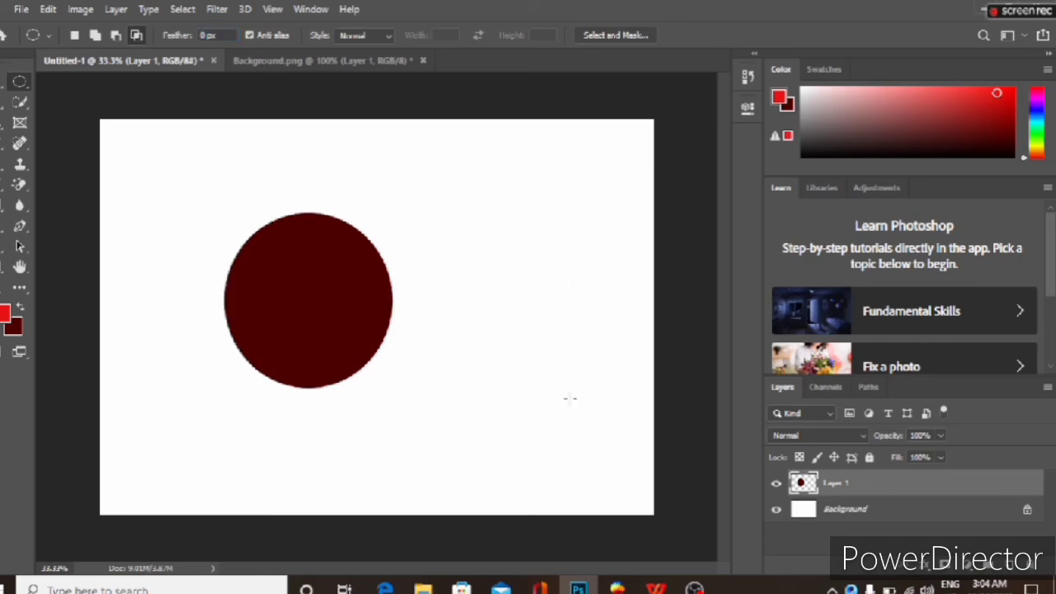
pyautogui.click(94, 35)
pyautogui.moveTo(434, 221); pyautogui.dragTo(576, 407)
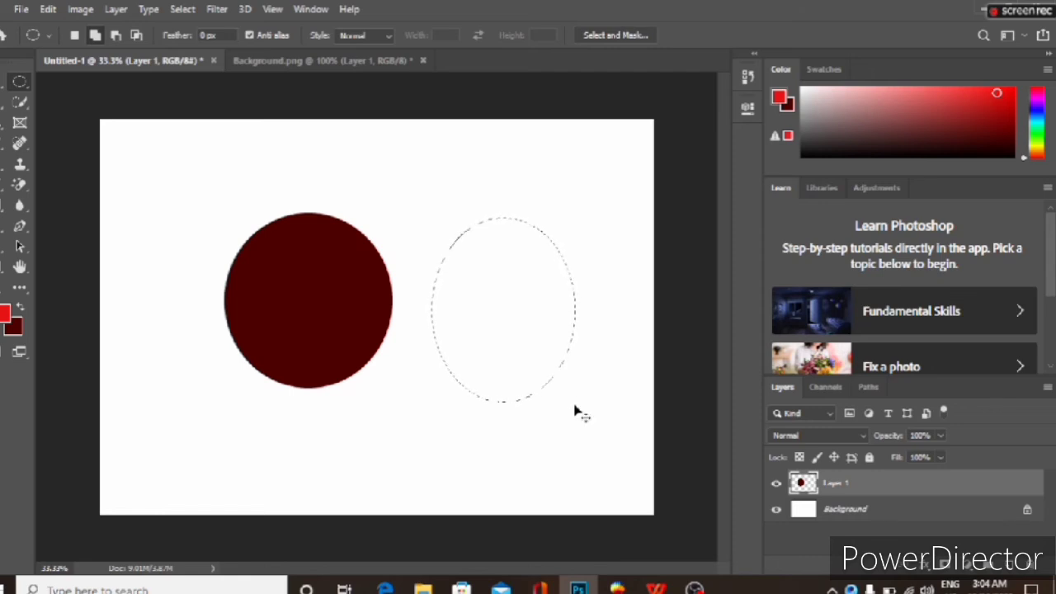
pyautogui.hotkey('ctrl', 'BackSpace')
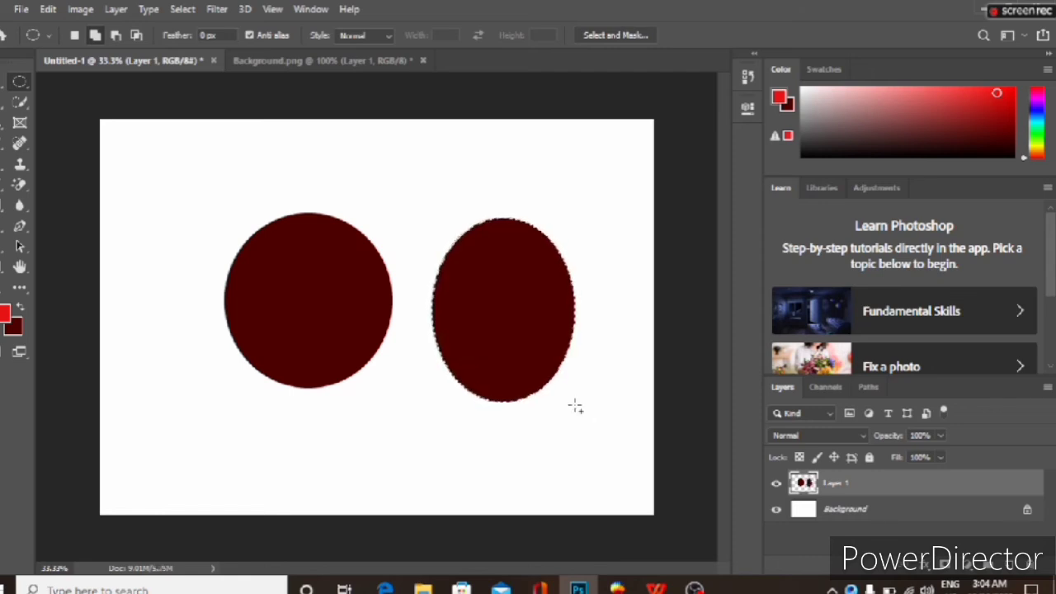
# Step: Compare the facing edges of the circle and the anti-aliased ellipse at 200% magnification, and return to the whole canvas
pyautogui.hotkey('ctrl', '+')
pyautogui.hotkey('ctrl', '+')
pyautogui.hotkey('ctrl', '+')
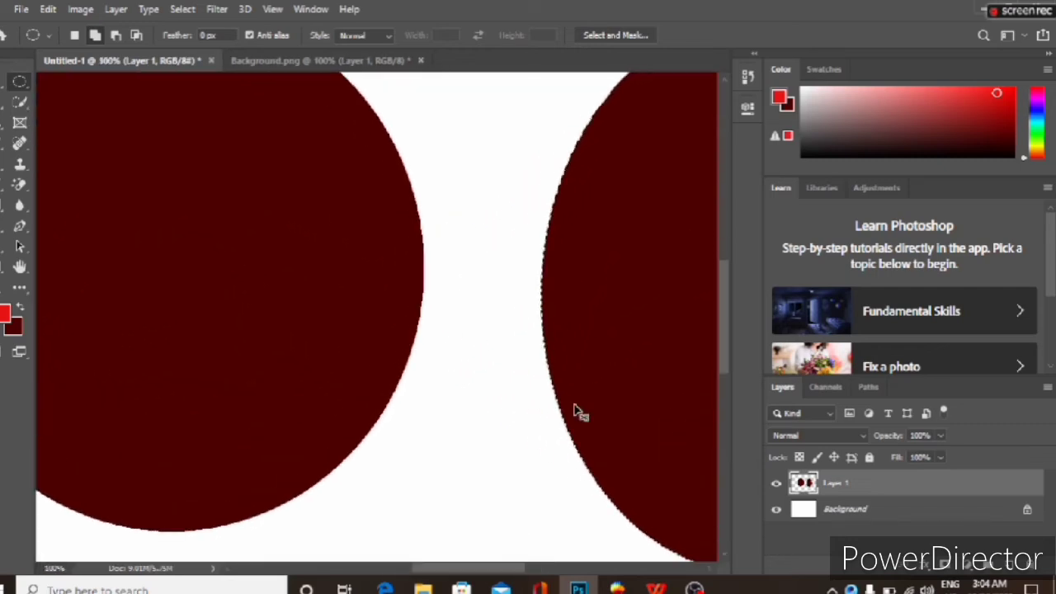
pyautogui.hotkey('ctrl', '+')
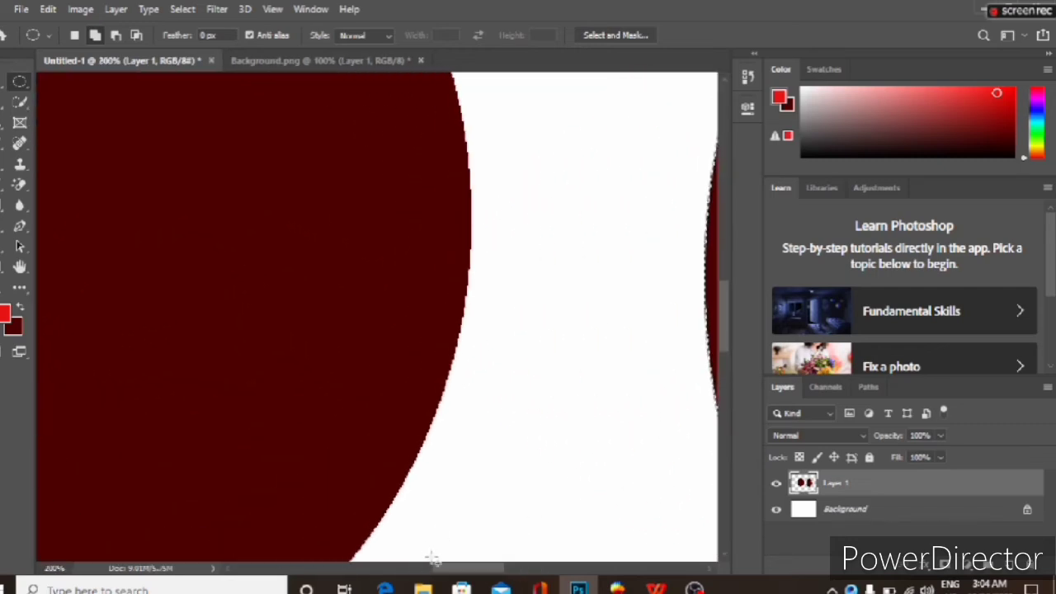
pyautogui.moveTo(452, 569); pyautogui.dragTo(471, 571)
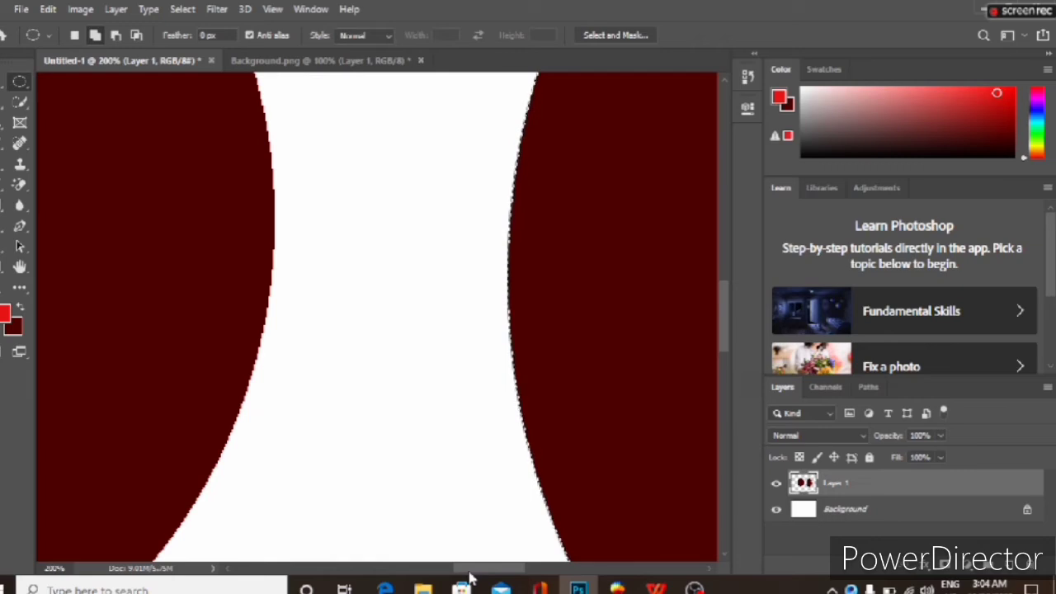
pyautogui.press('Return')
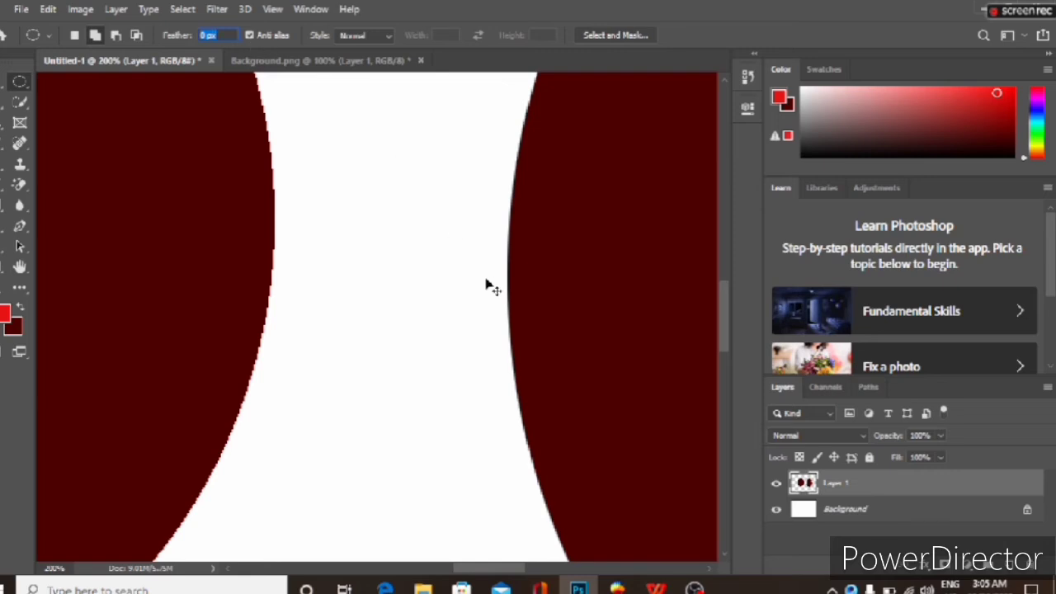
pyautogui.scroll(-4, 487, 284)
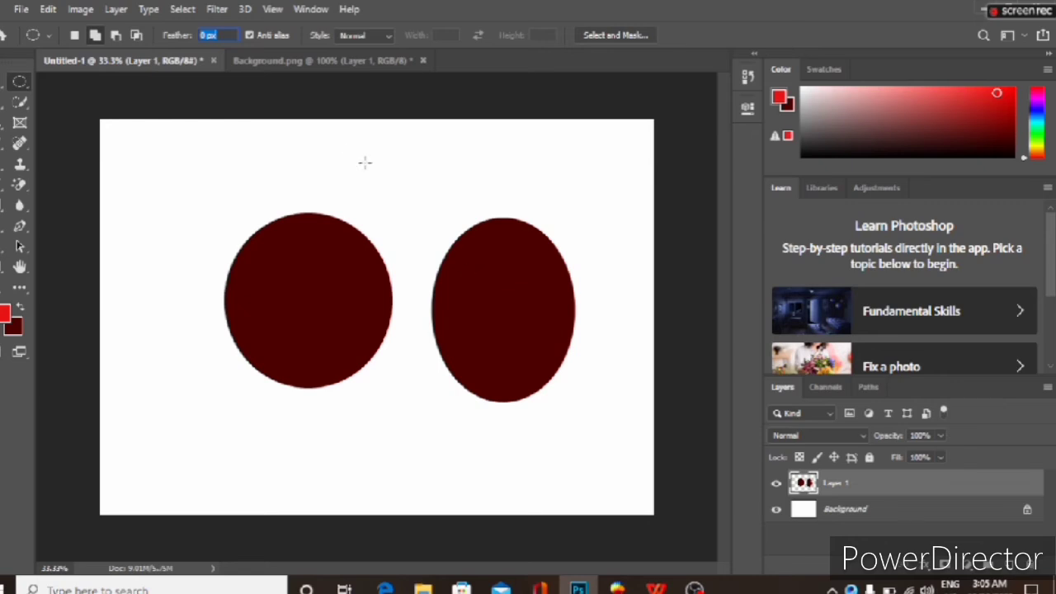
# Step: Undo both dark red fills and their elliptical selections so Layer 1 is empty again
pyautogui.hotkey('ctrl', 'z')
pyautogui.hotkey('ctrl', 'z')
pyautogui.hotkey('ctrl', 'z')
pyautogui.hotkey('ctrl', 'z')
pyautogui.hotkey('ctrl', 'z')
pyautogui.hotkey('ctrl', 'z')
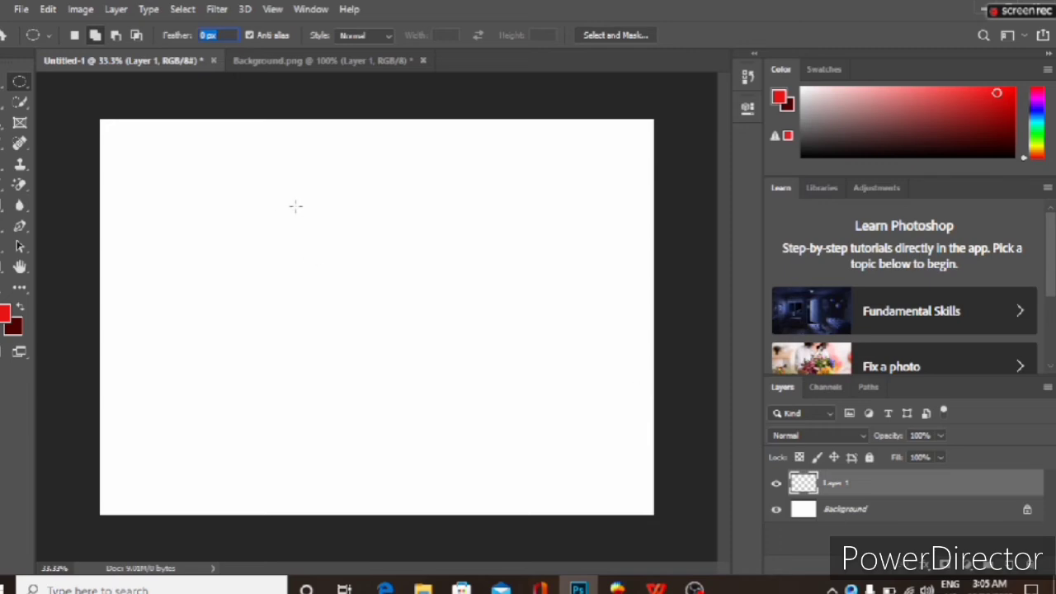
pyautogui.press('Return')
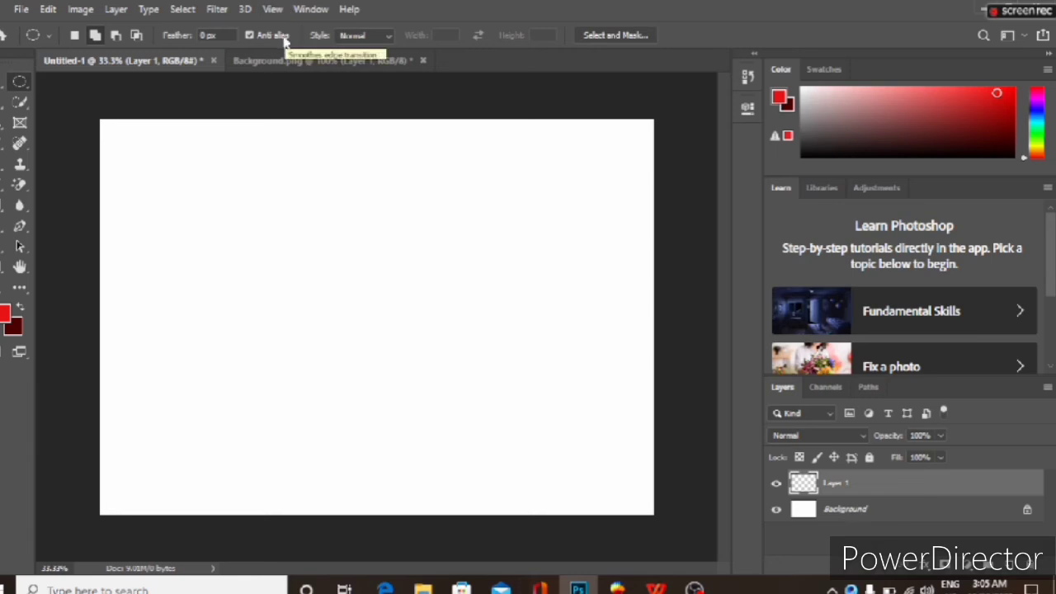
# Step: Set the marquee style to Fixed Ratio with width 1 and height 1, draw trial circular selections, and clear them
pyautogui.click(391, 38)
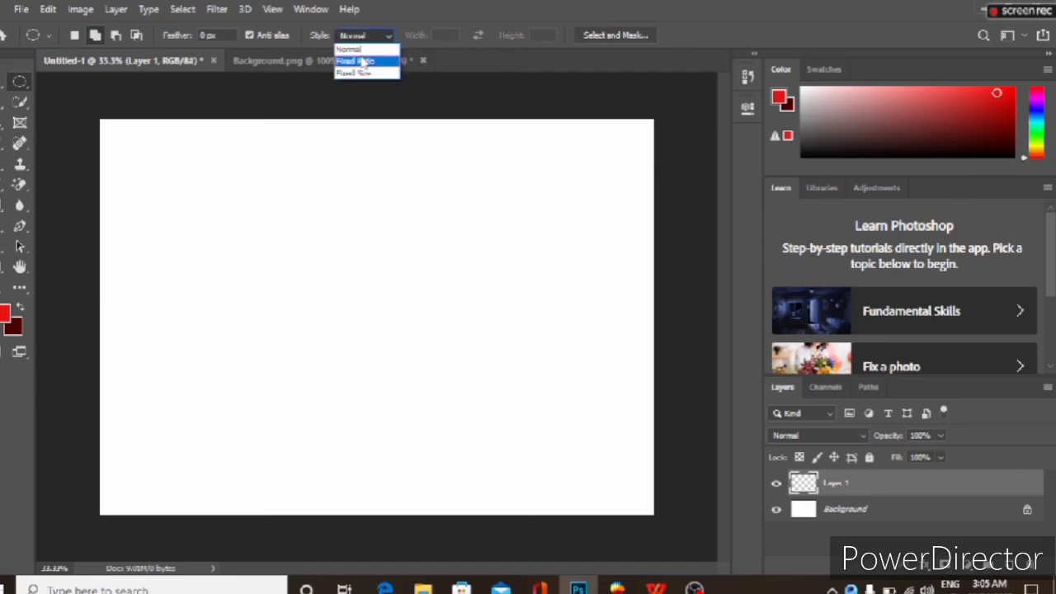
pyautogui.click(363, 62)
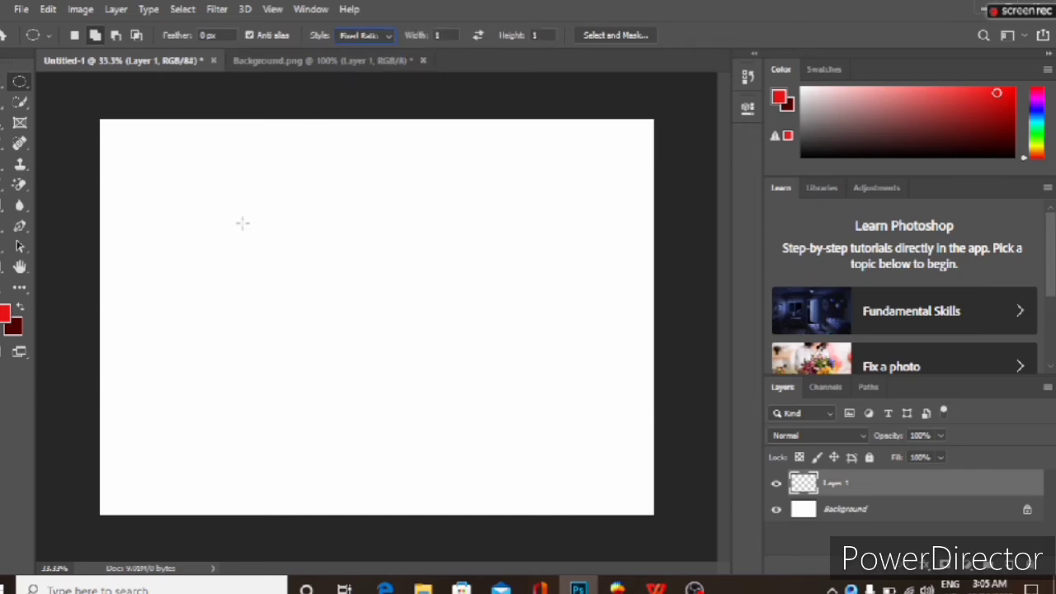
pyautogui.moveTo(242, 222); pyautogui.dragTo(471, 377)
pyautogui.moveTo(251, 190); pyautogui.dragTo(464, 247)
pyautogui.click(466, 248)
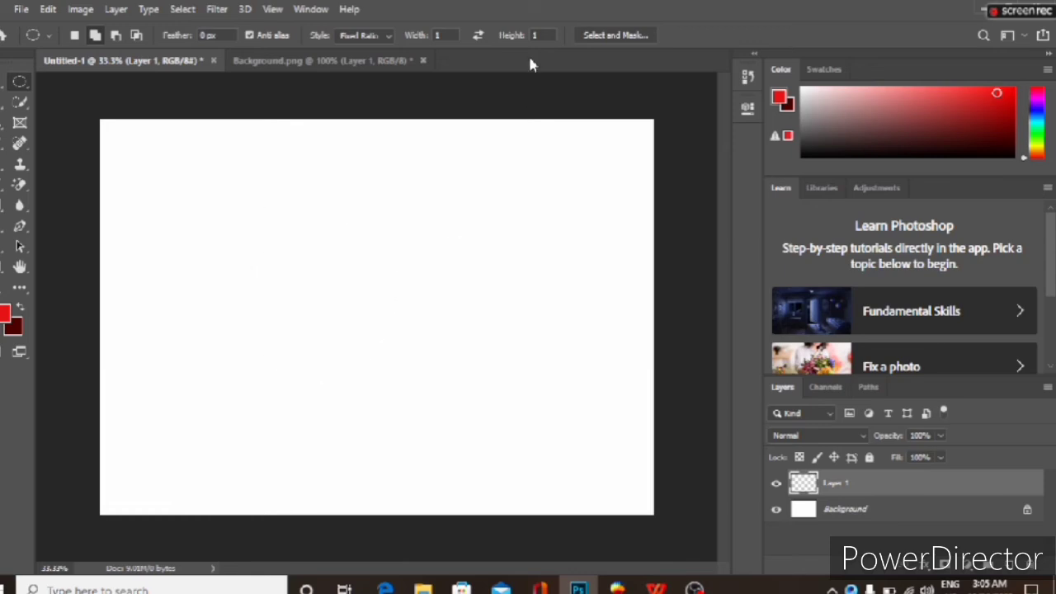
# Step: Set the fixed ratio's width to 2, draw a trial elliptical selection across the canvas, and deselect it
pyautogui.click(437, 35)
pyautogui.write('2')
pyautogui.moveTo(241, 190); pyautogui.dragTo(513, 401)
pyautogui.hotkey('ctrl', 'd')
pyautogui.rightClick(25, 84)
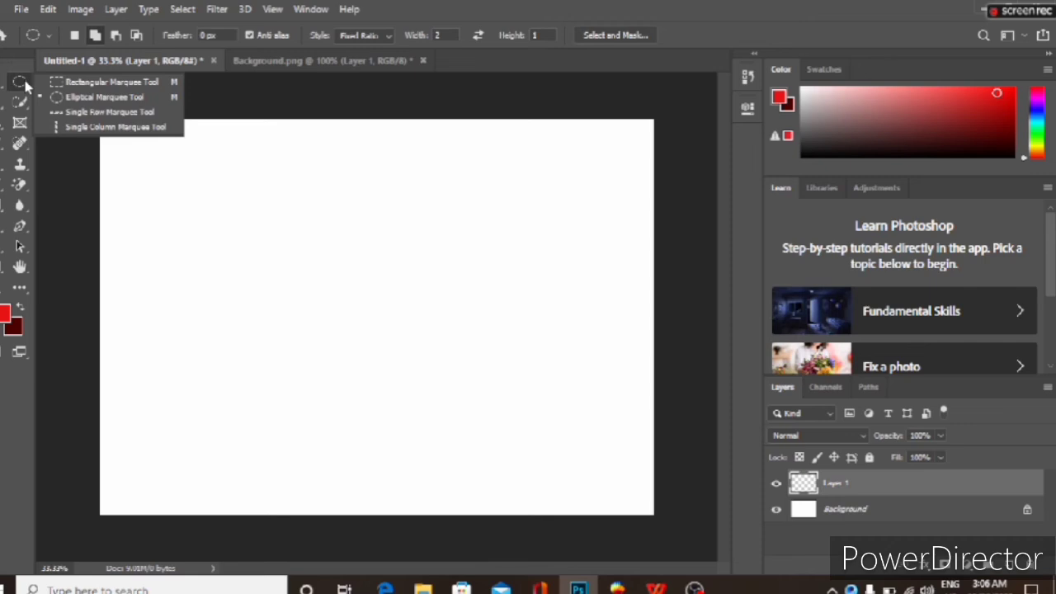
pyautogui.click(25, 84)
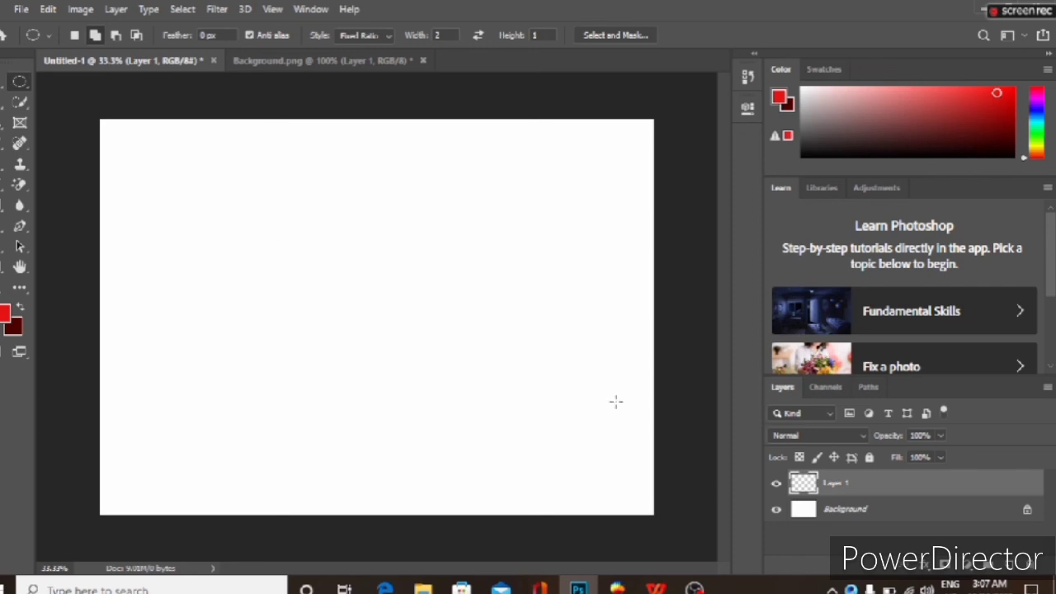
pyautogui.click(694, 589)
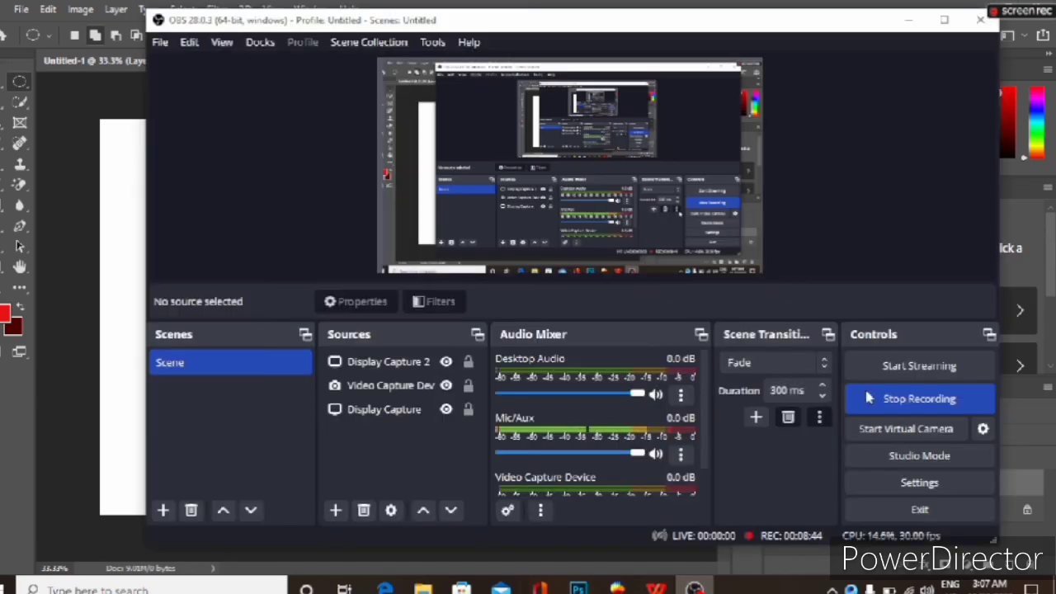
pyautogui.click(902, 401)
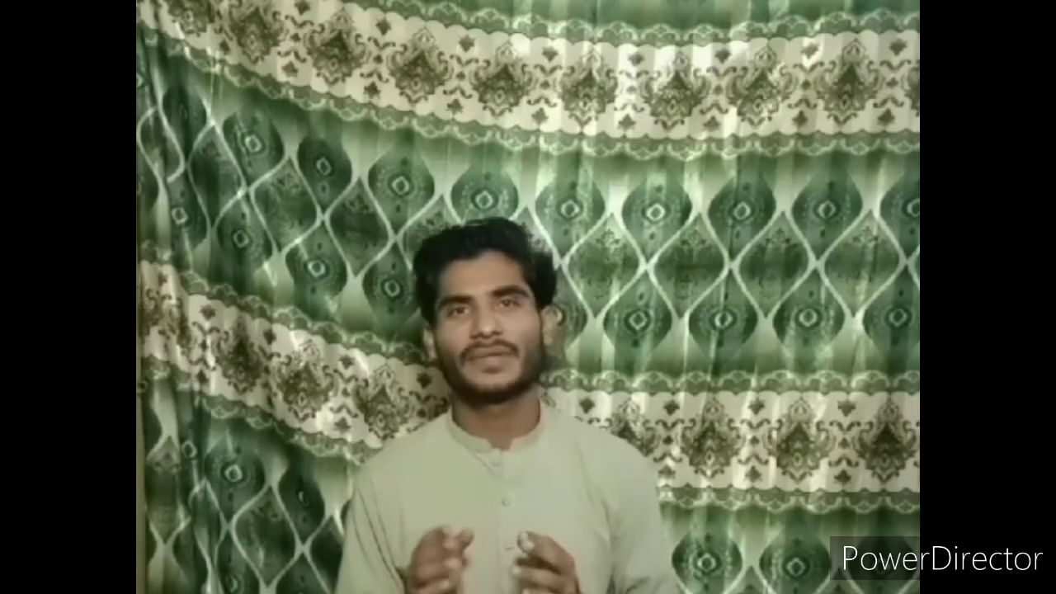